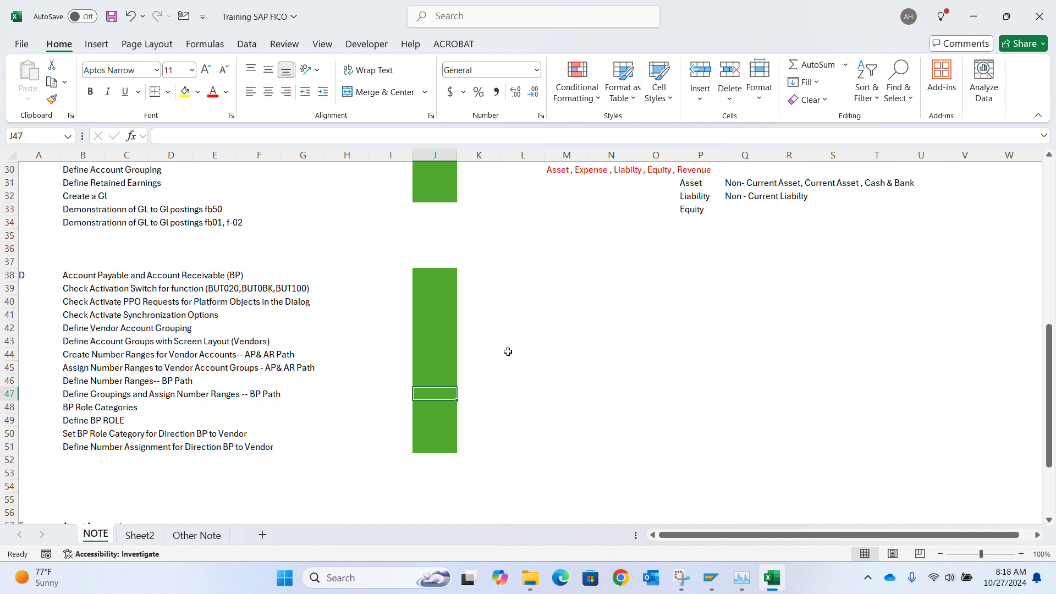
key("Left")
key("Down")
key("Down")
key("Left")
key("Left")
key("Left")
key("Left")
key("Left")
key("Left")
key("Left")
key("Left")
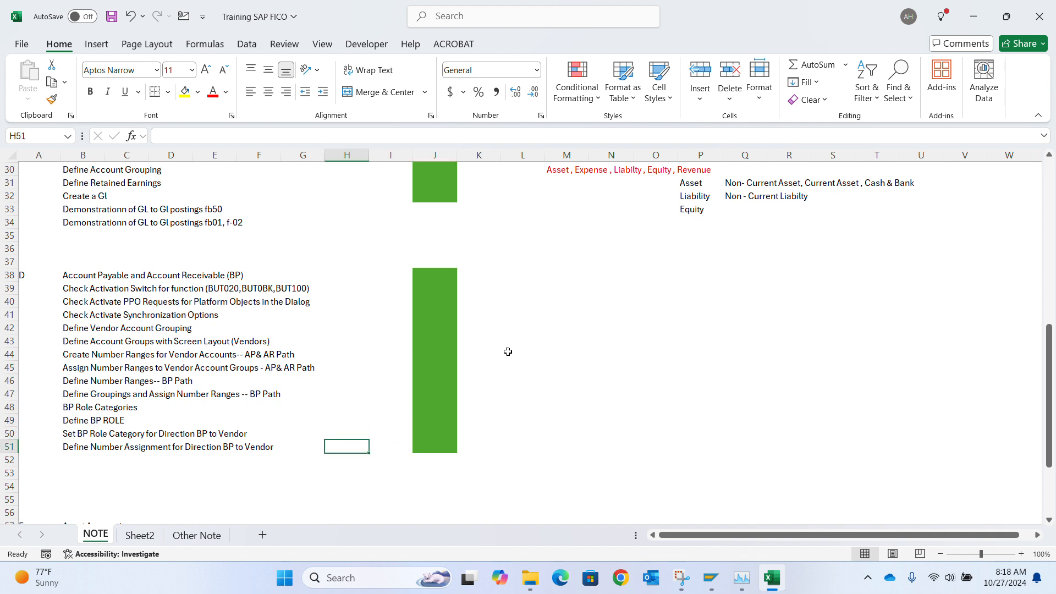
key("Right")
key("Right")
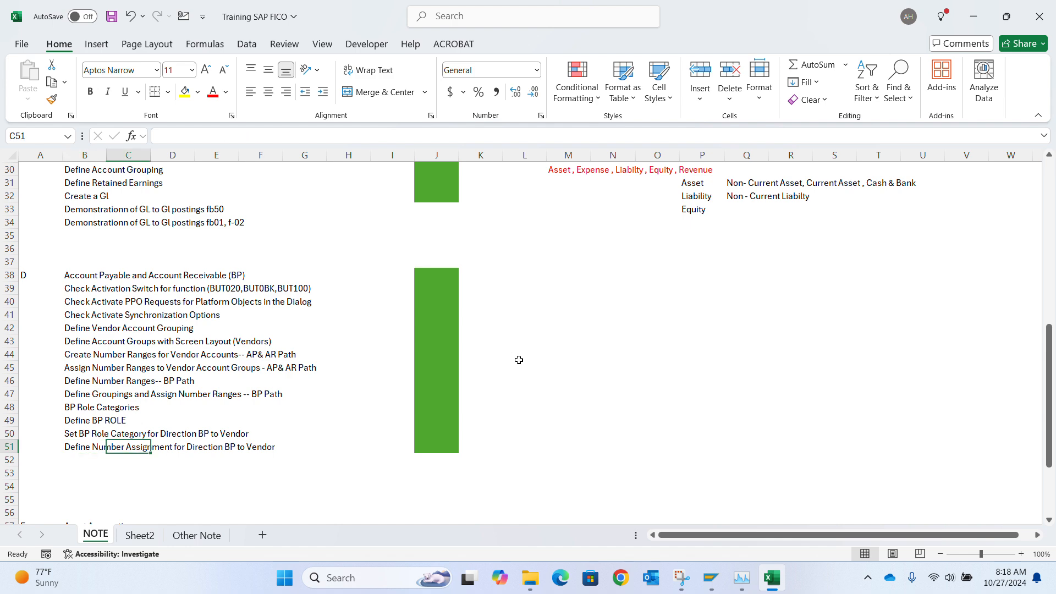
Switch to the open vendor invoice screen and try to enter vendor 350010.
mouse_move(710, 581)
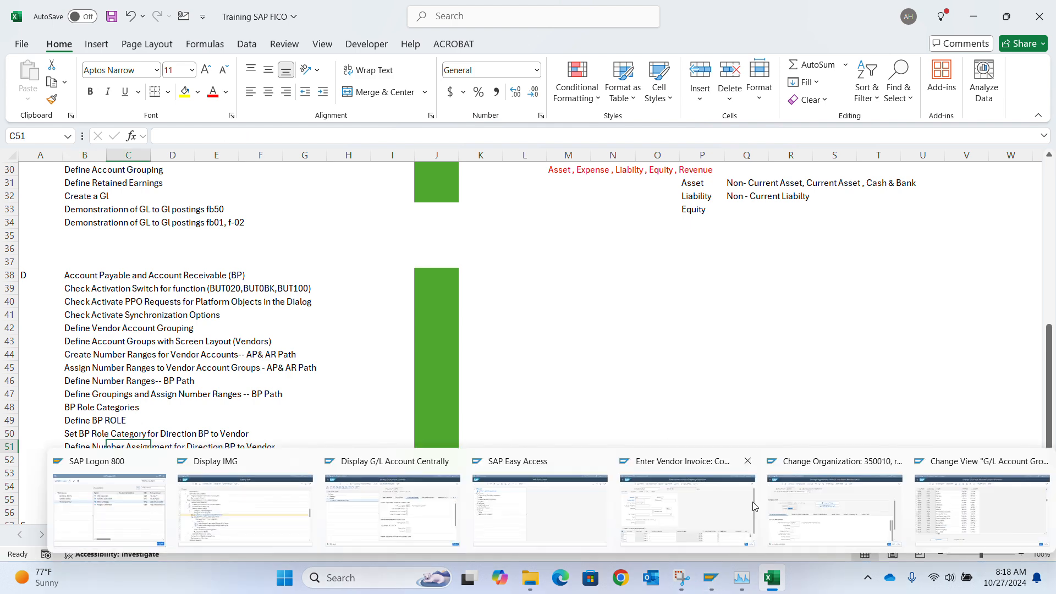
left_click(731, 511)
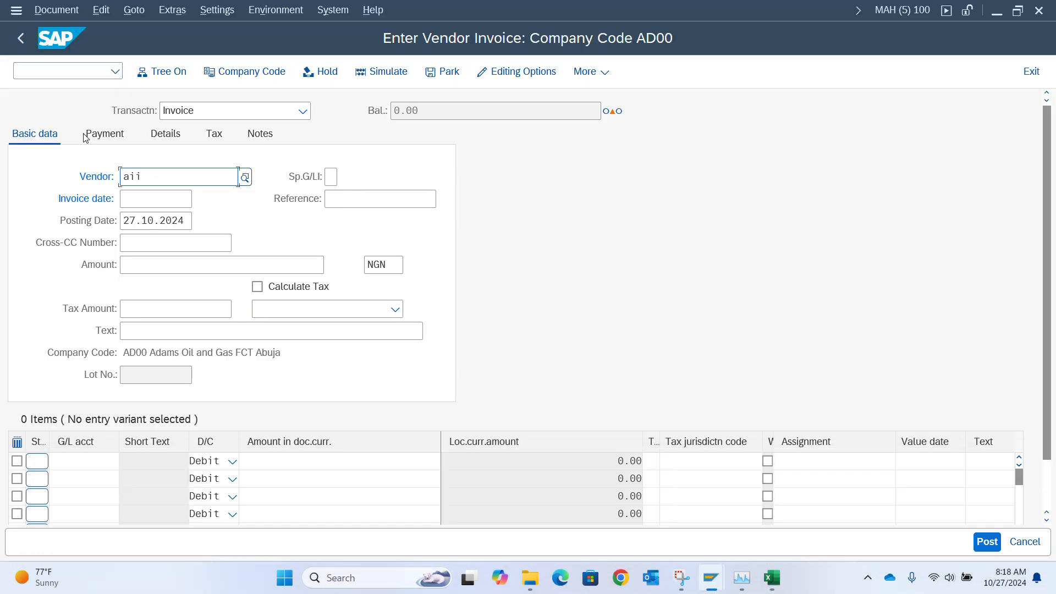
key("BackSpace")
key("BackSpace")
key("BackSpace")
type("a")
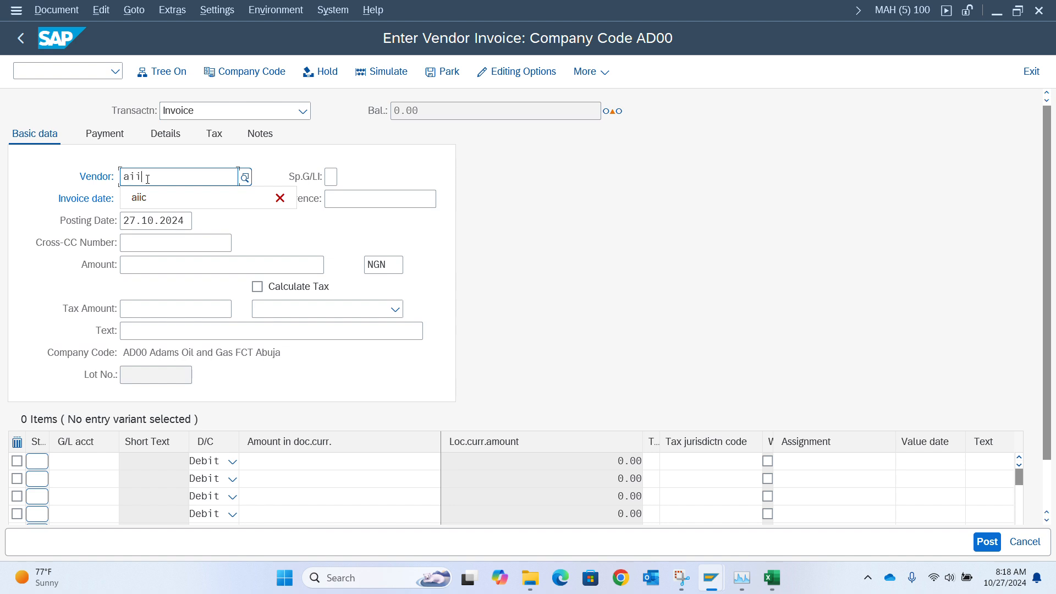
key("BackSpace")
key("BackSpace")
key("BackSpace")
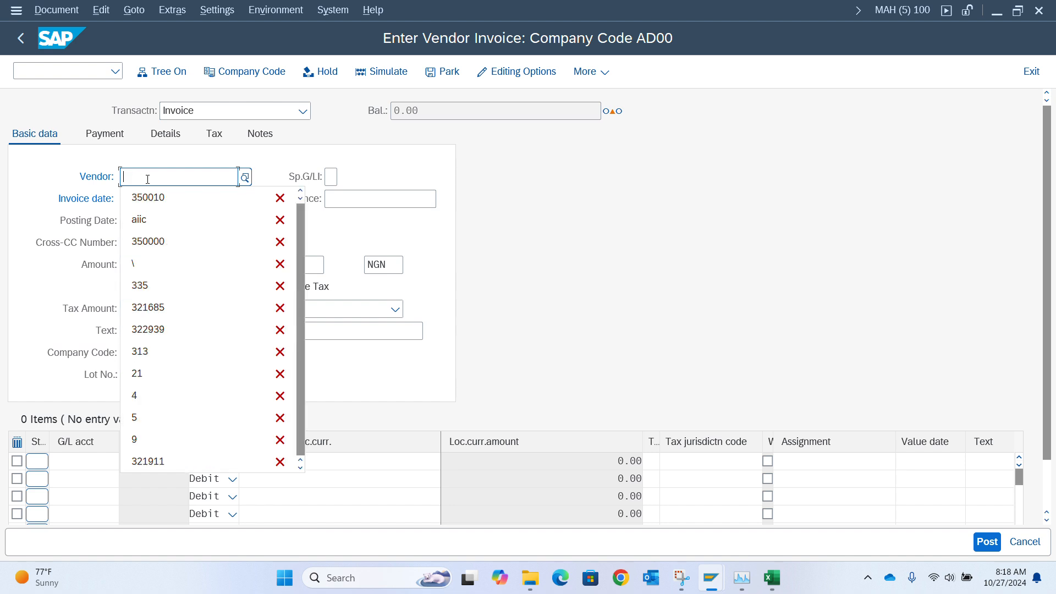
key("Down")
key("Return")
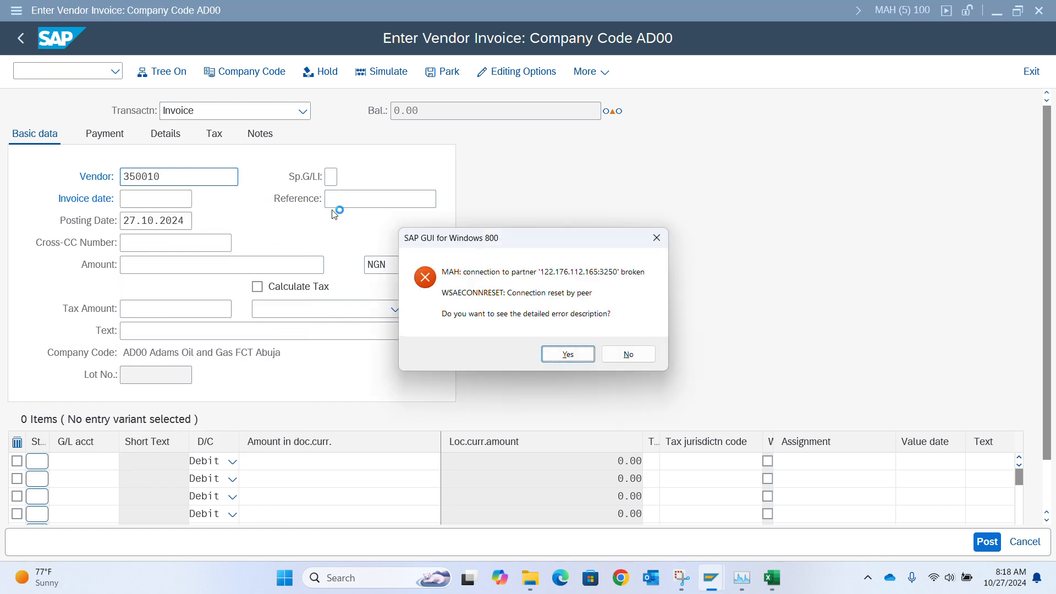
key("Return")
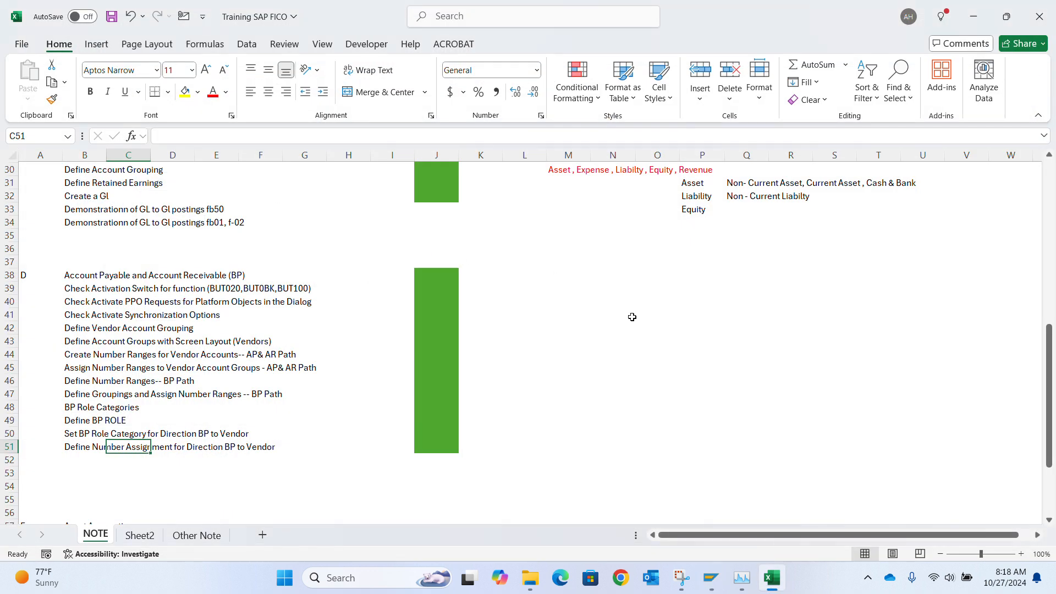
Reconnect through the Tamuno Access connection and log on to client 100 with the saved user.
left_click(711, 579)
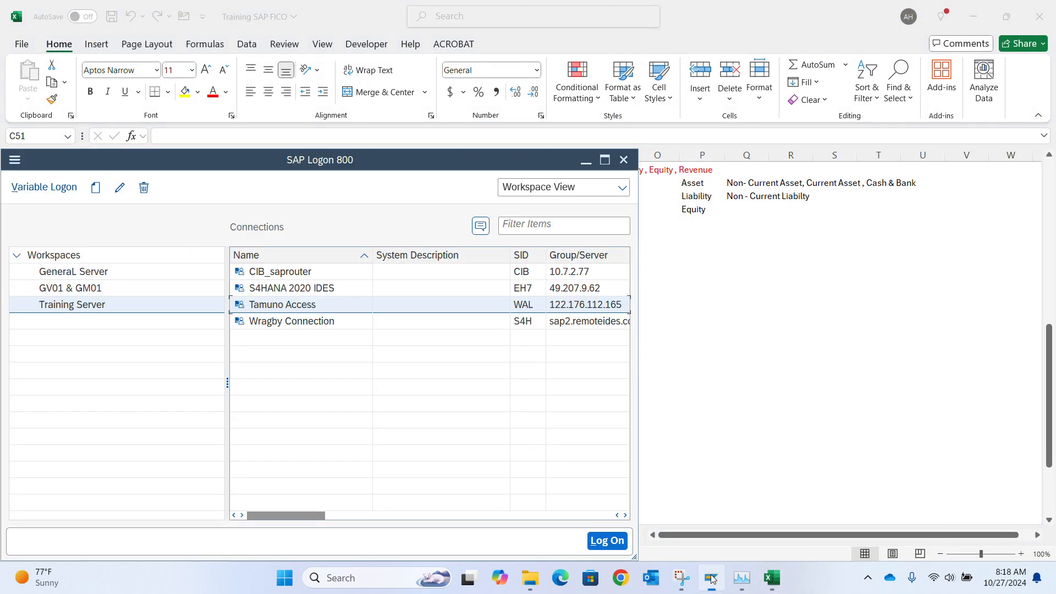
double_click(309, 306)
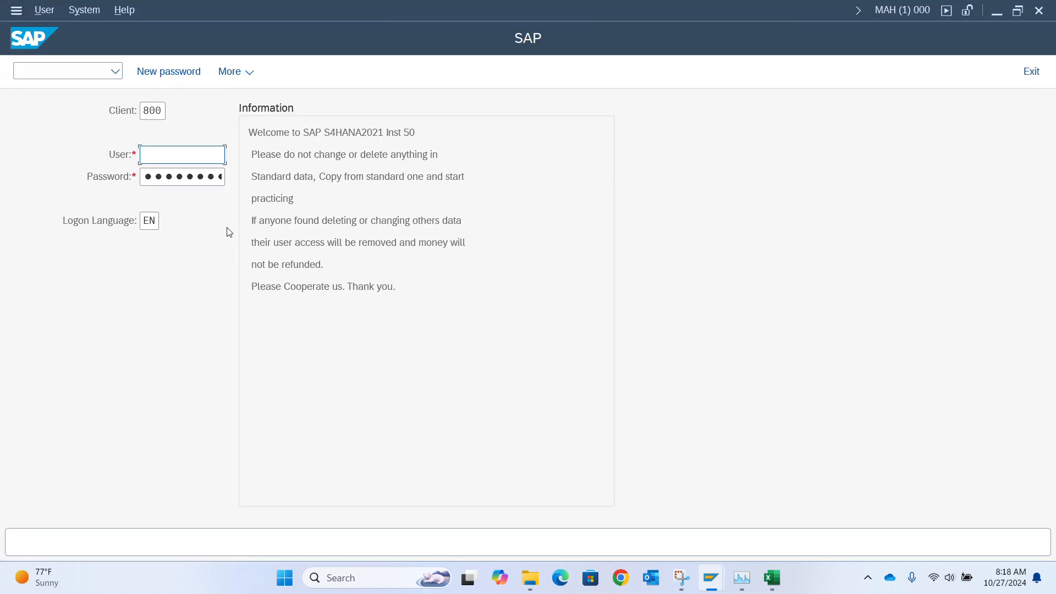
double_click(161, 108)
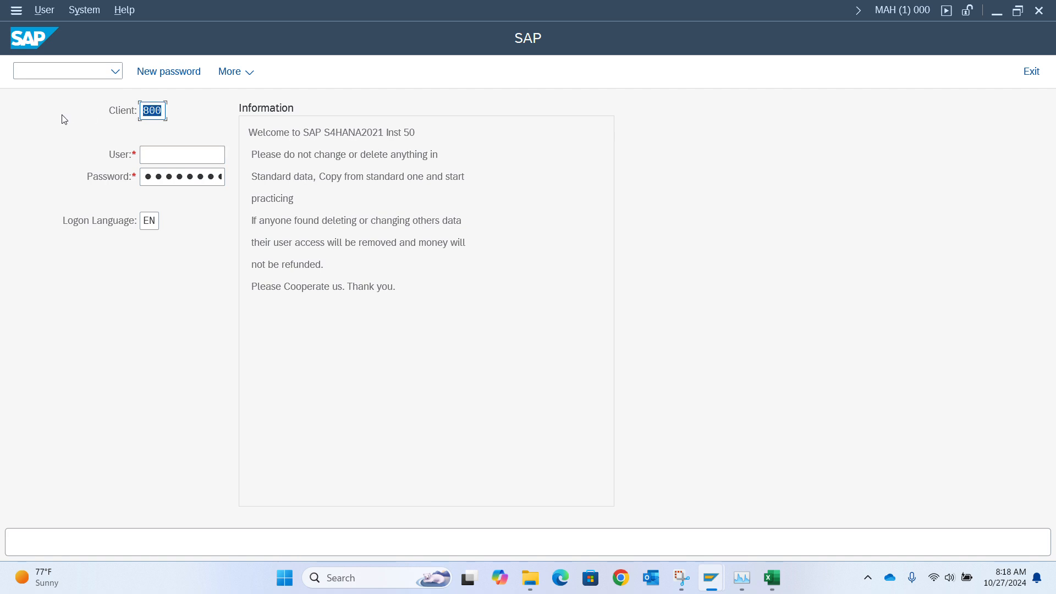
key("BackSpace")
type("100")
key("Tab")
key("Down")
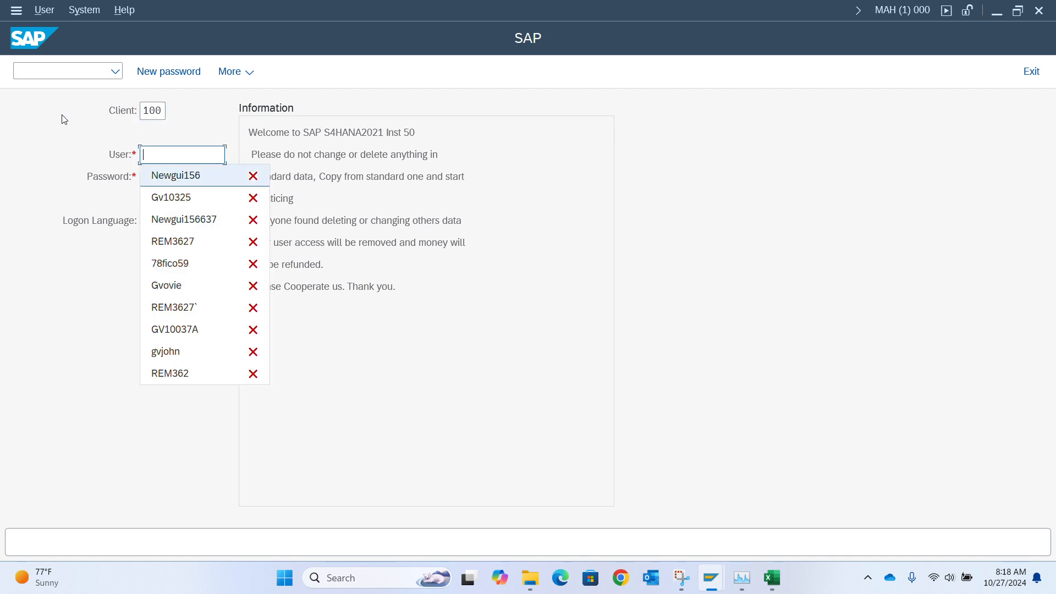
key("Tab")
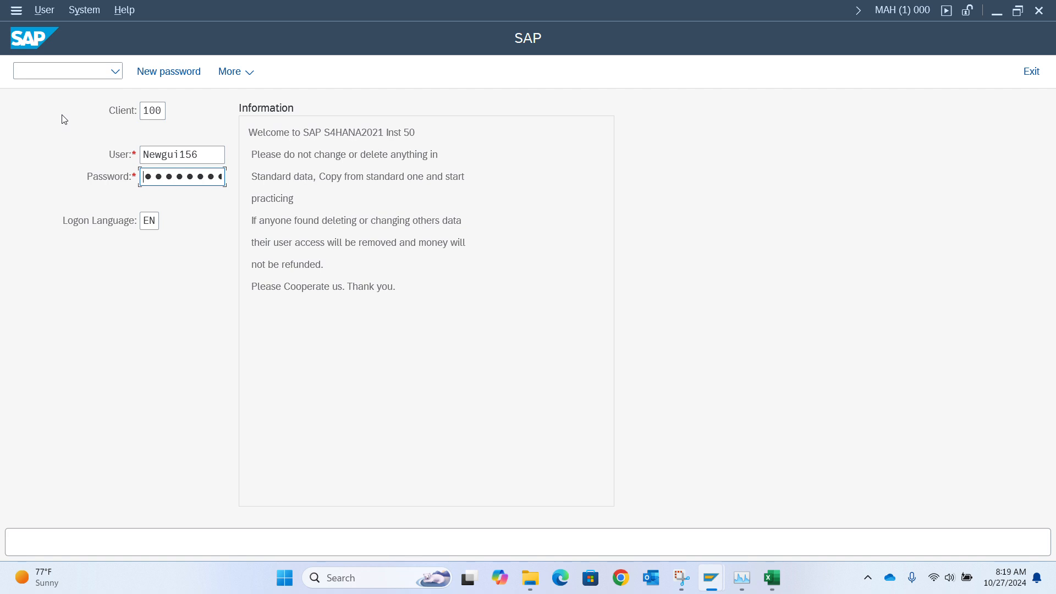
key("F10")
key("F10")
key("F10")
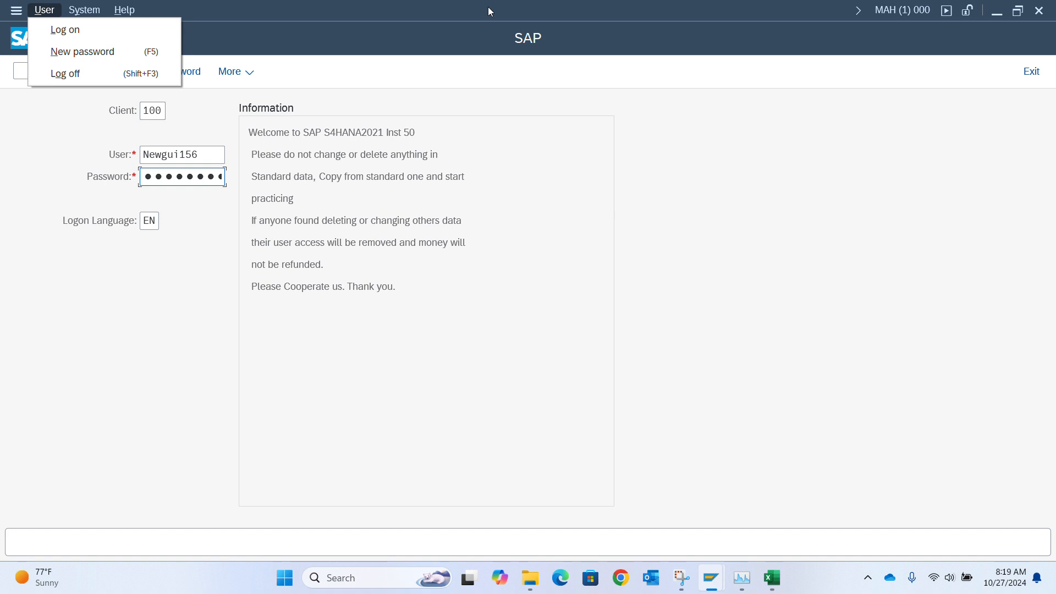
key("Return")
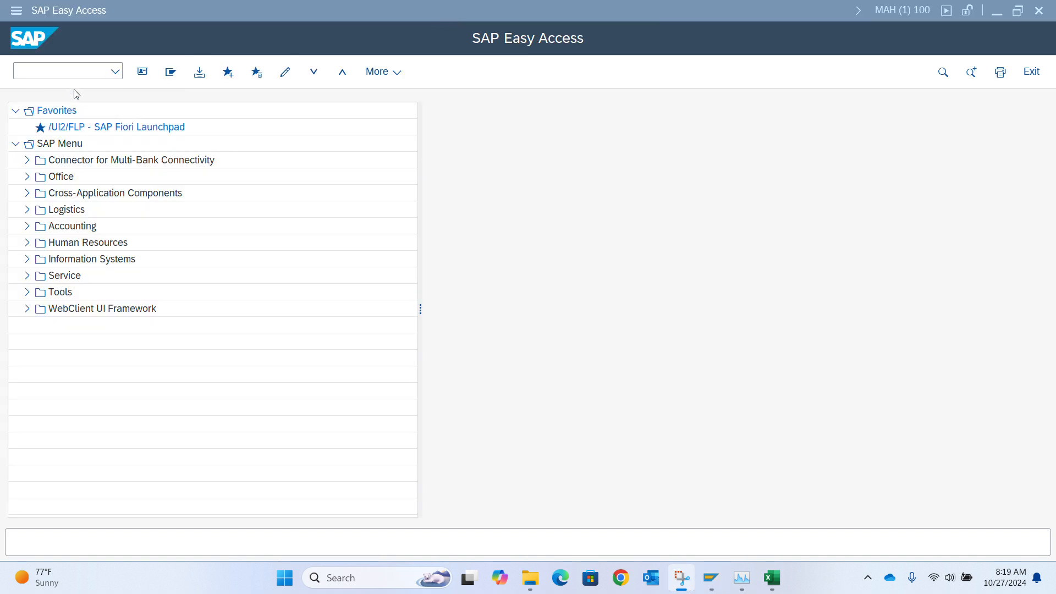
Start transaction fb60 and enter vendor 350010 on the vendor invoice.
left_click(72, 71)
type("fb60")
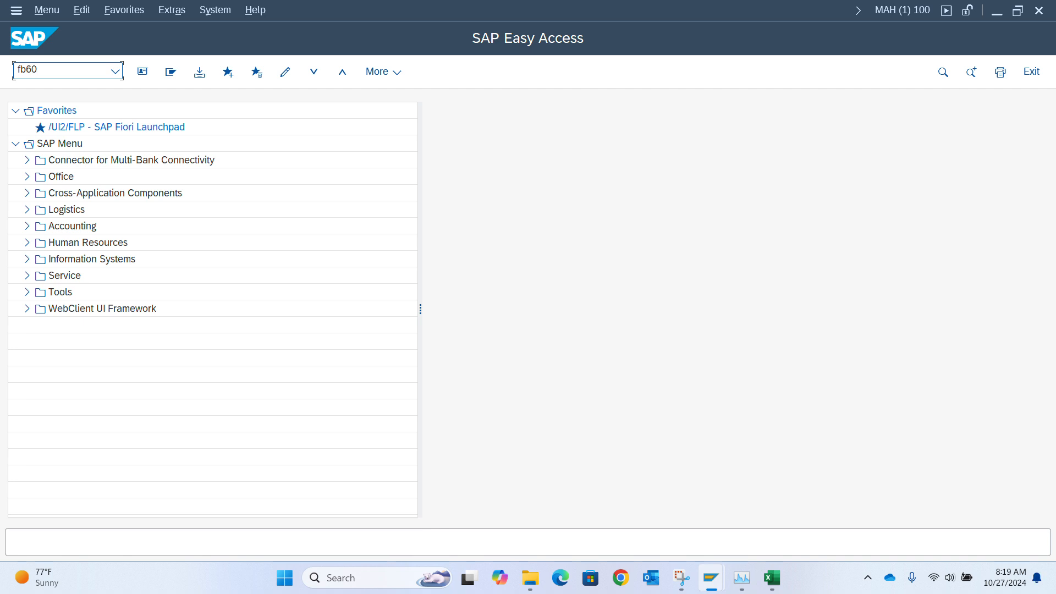
key("Return")
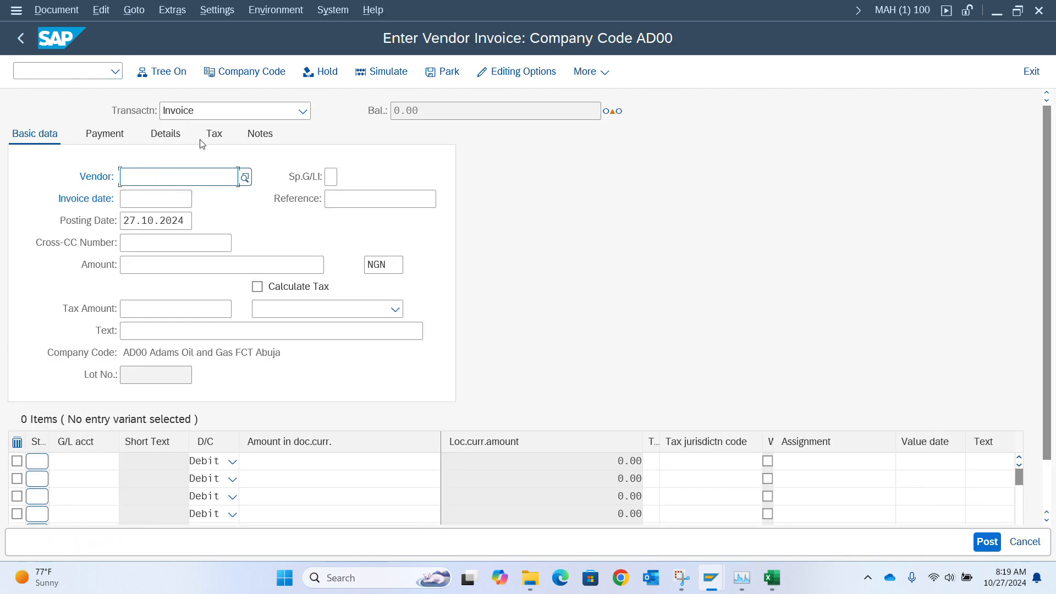
type("350010")
key("Tab")
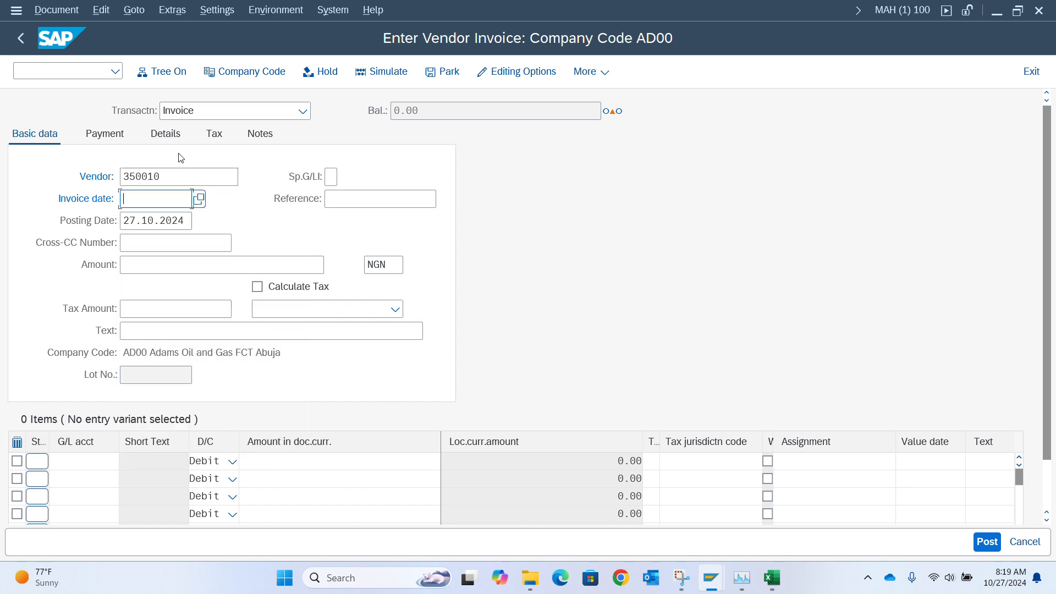
Enter invoice date 27.10.2024 and reference Tetsing, and confirm the invoice header.
type("27.10.2024")
left_click(372, 197)
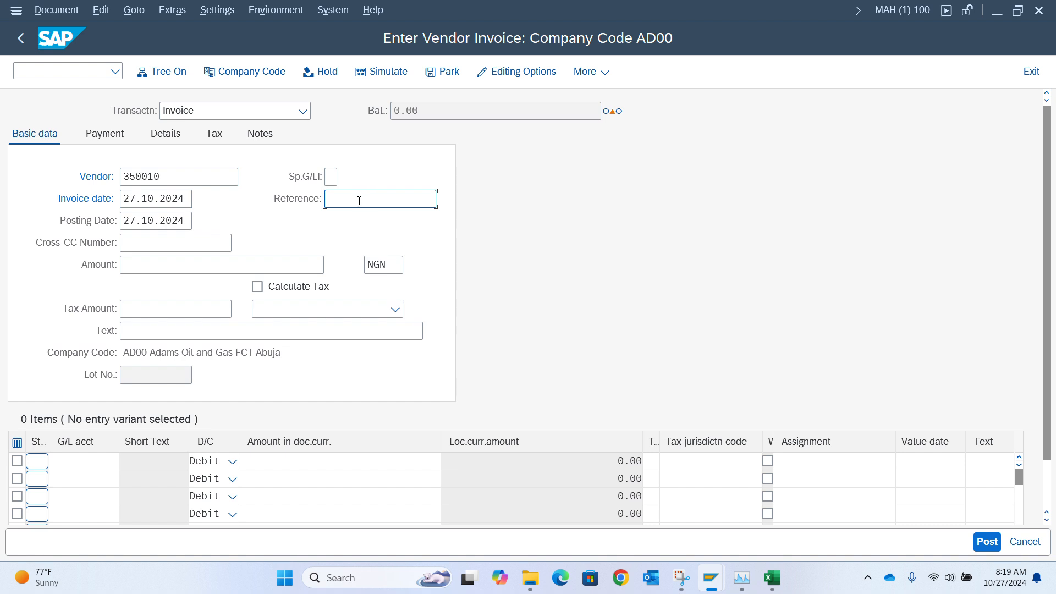
type("Tetsing")
key("Return")
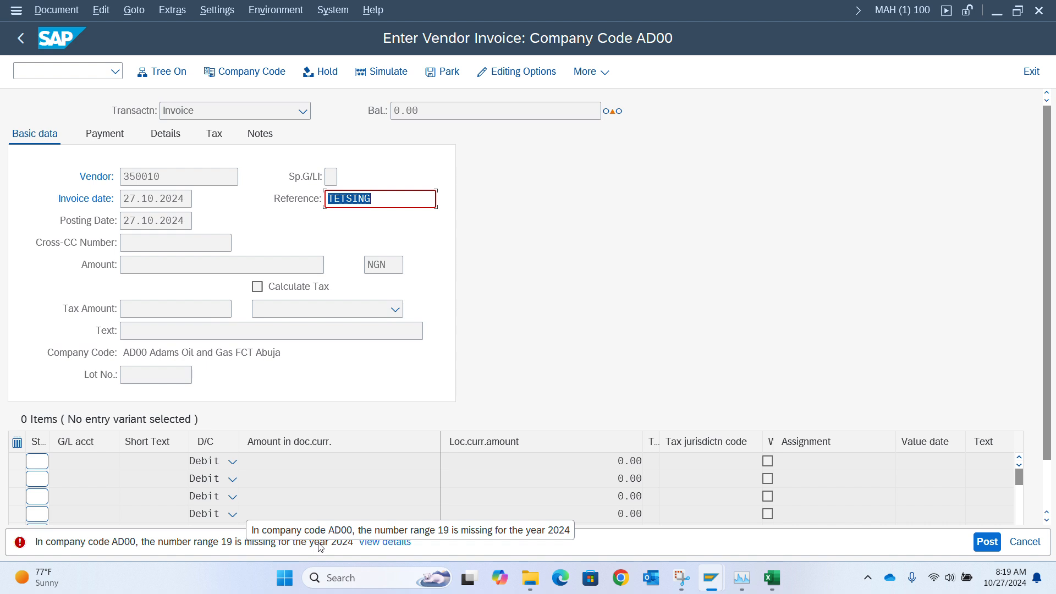
Open the error's details and go to its customizing, continuing without specifying a project.
left_click(378, 547)
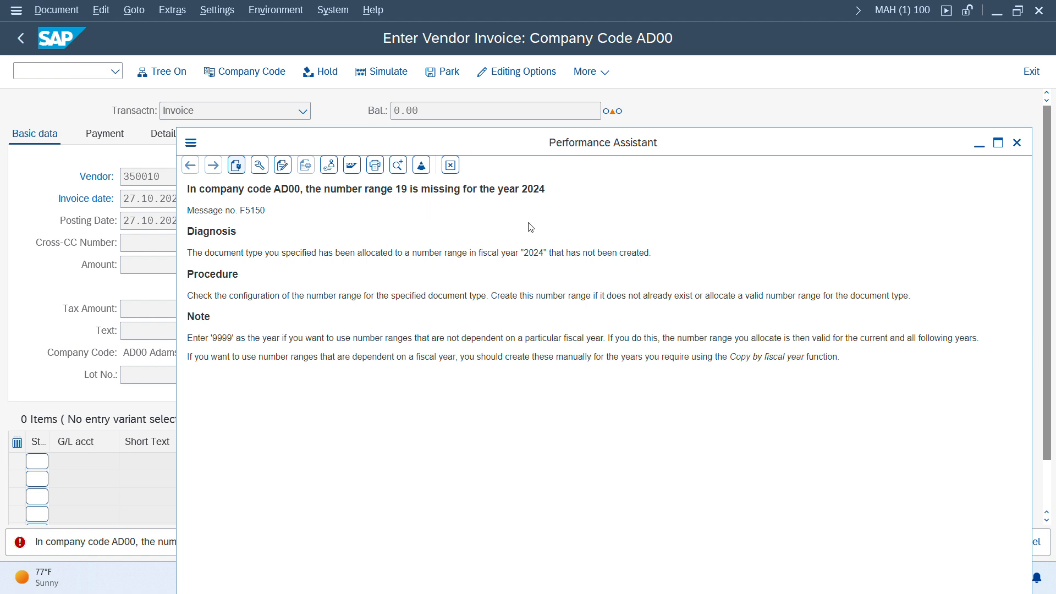
left_click(334, 172)
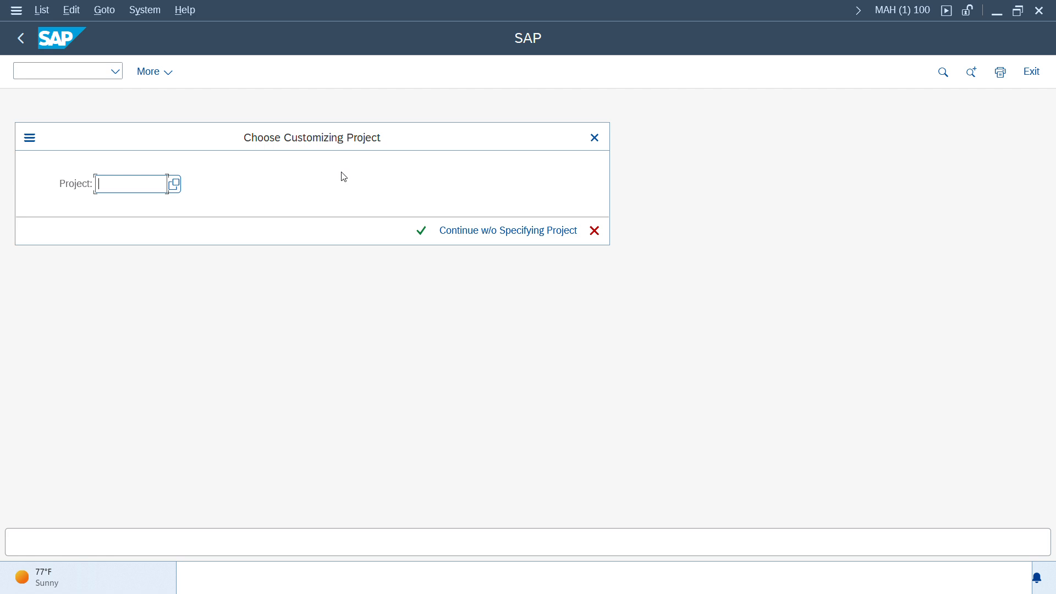
left_click(476, 231)
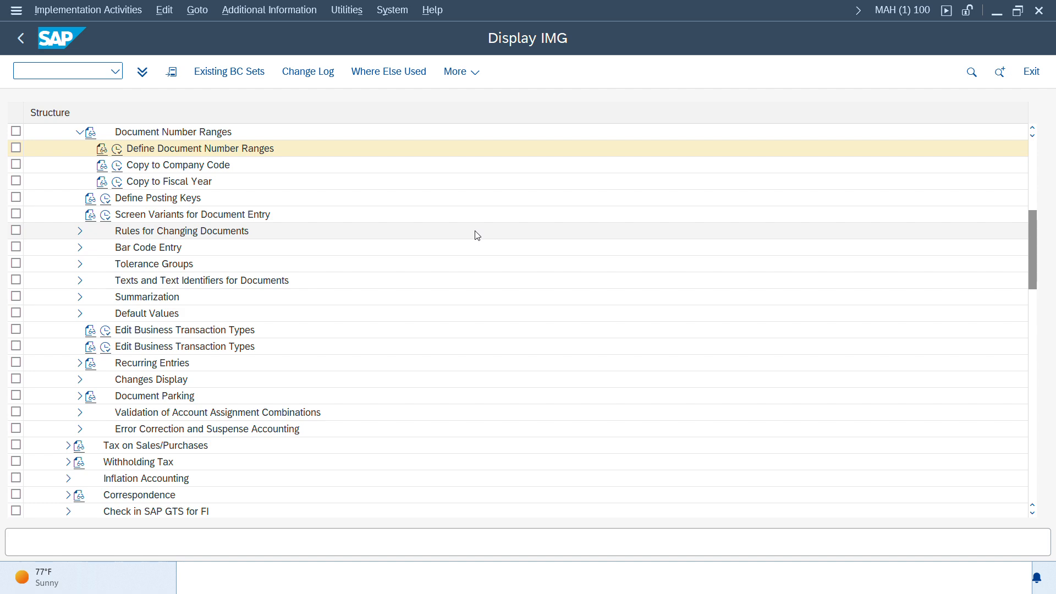
Locate document type KR under Define Document Types and inspect its details, then return to the IMG.
scroll(380, 231, "up", 3)
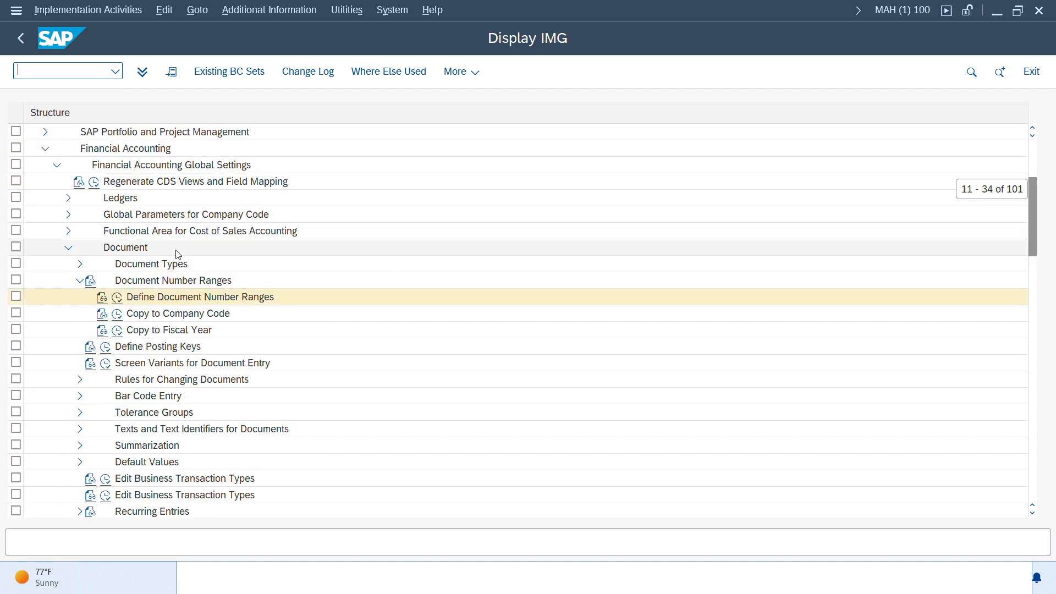
left_click(80, 264)
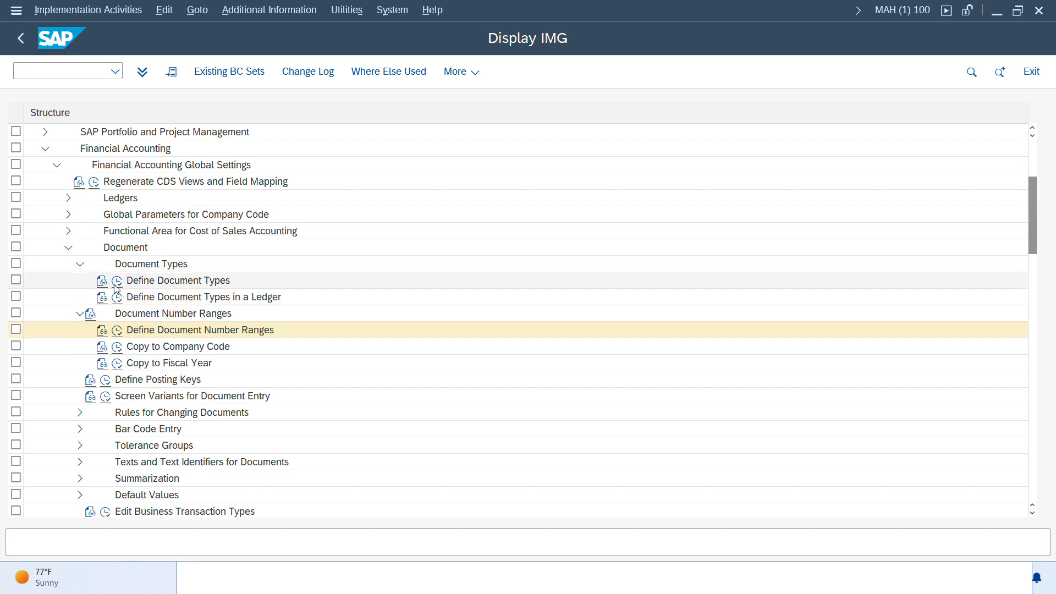
left_click(119, 283)
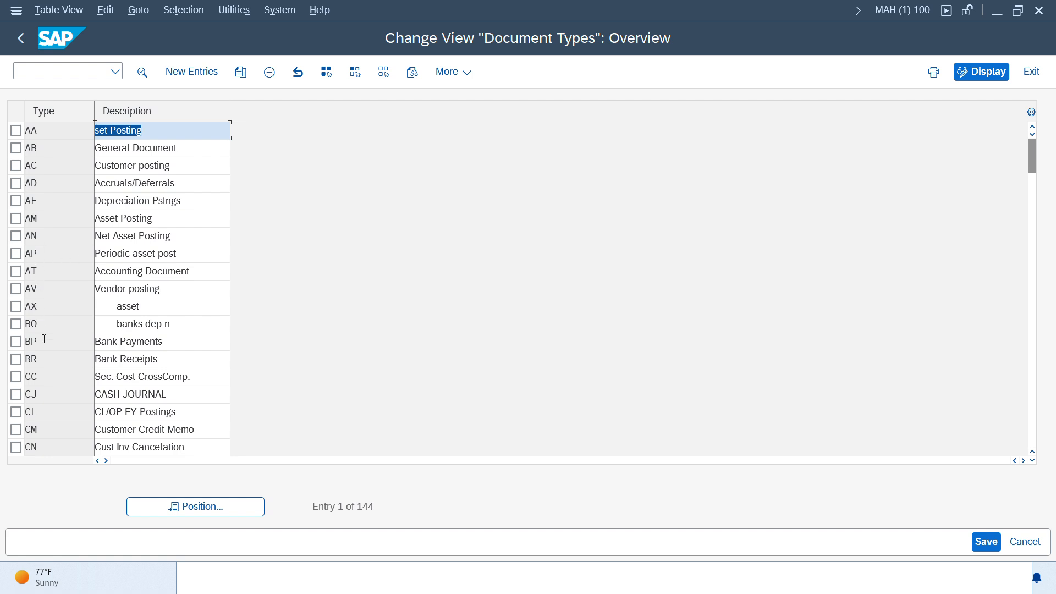
left_click(170, 511)
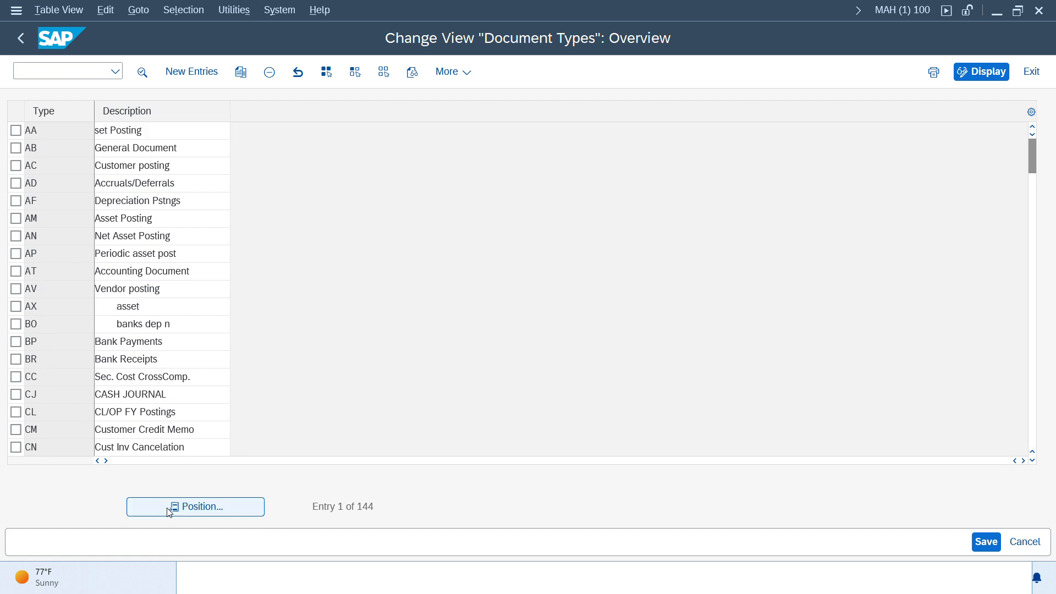
type("KR")
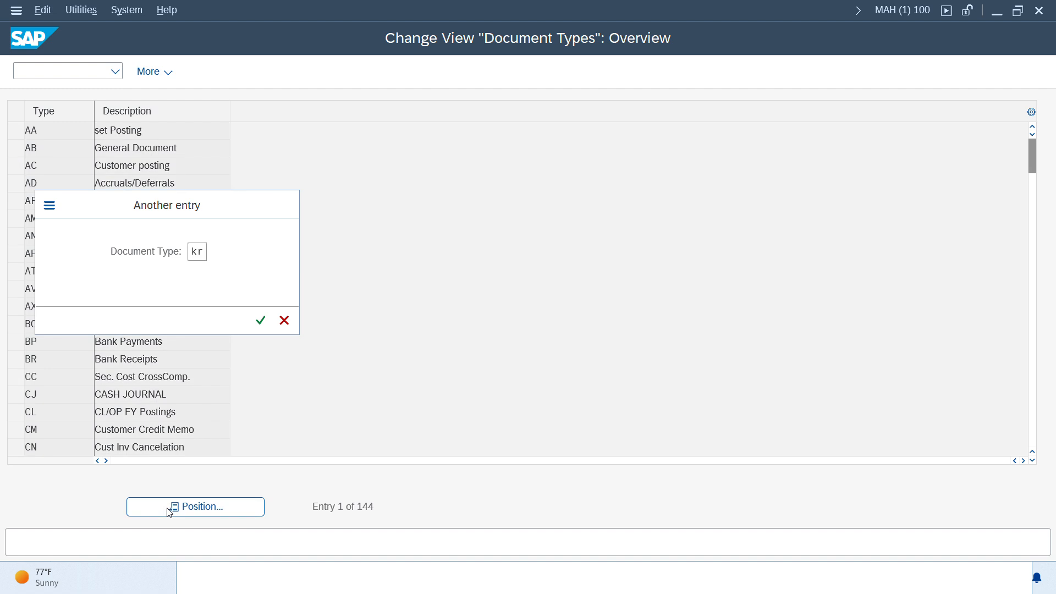
key("Return")
left_click(54, 134)
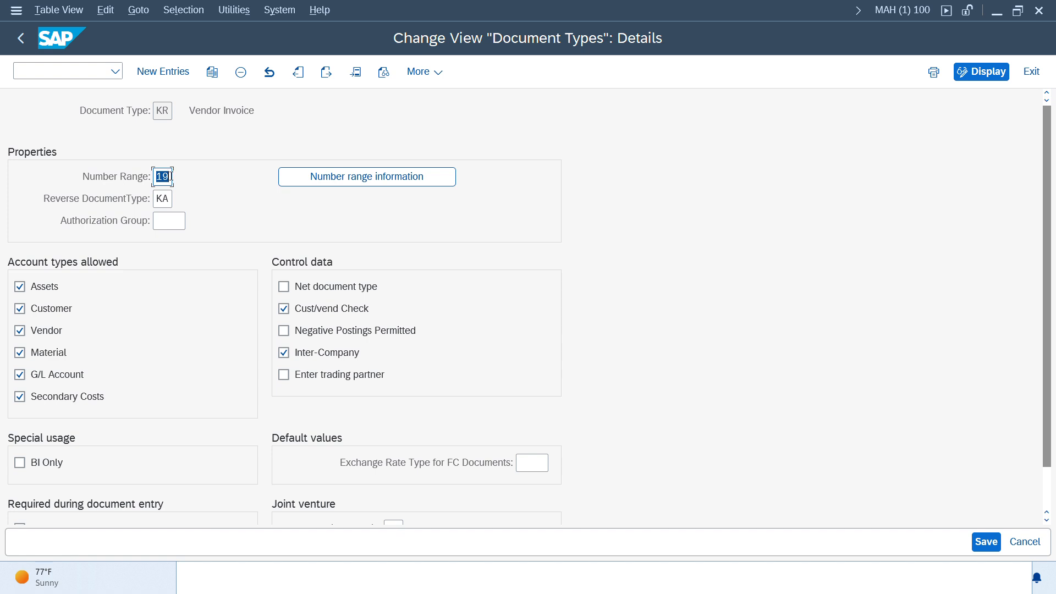
key("alt")
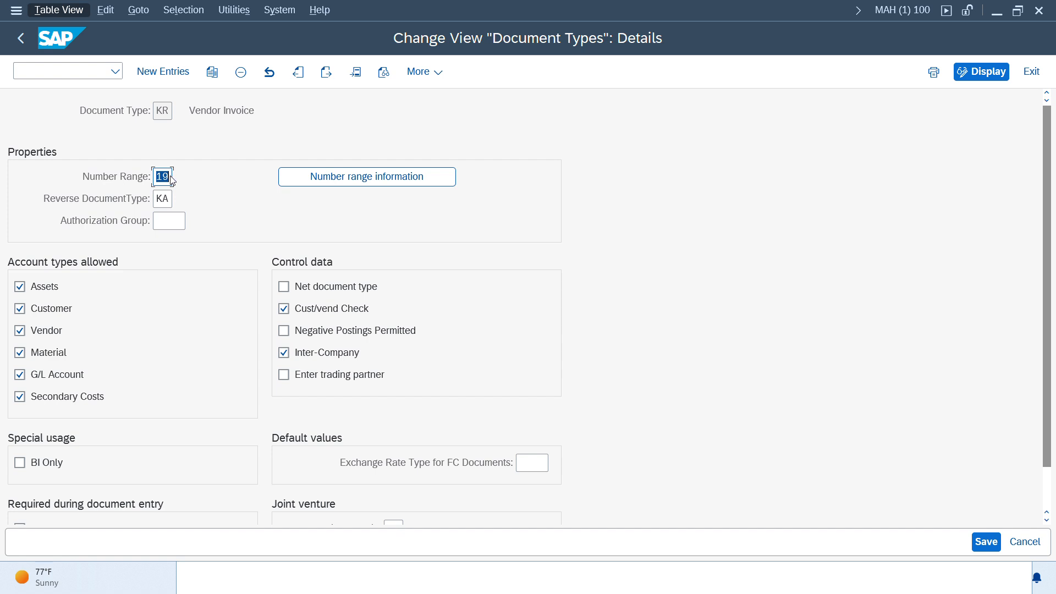
key("alt")
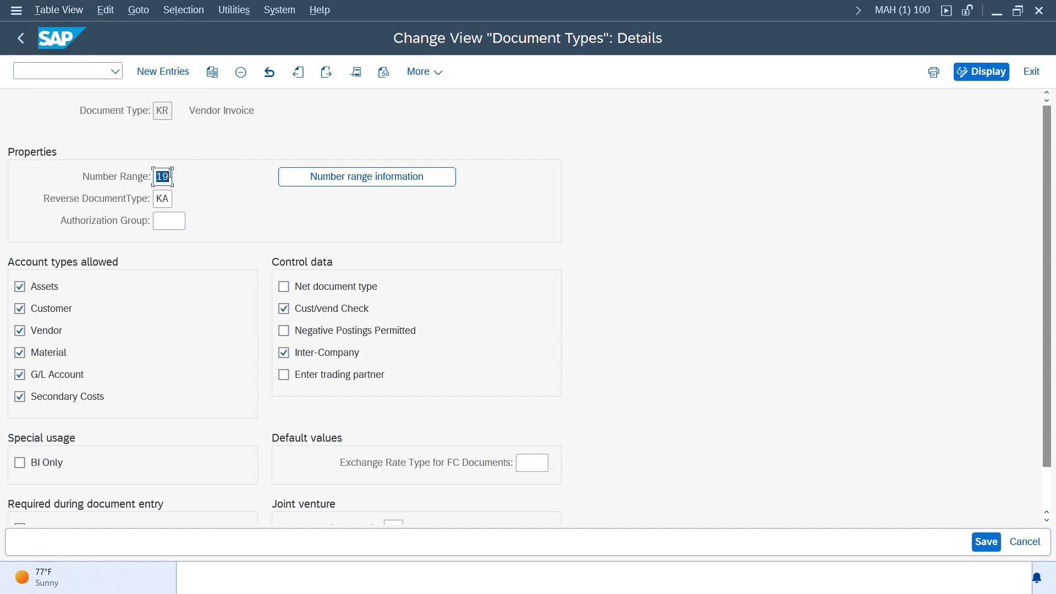
left_click(21, 38)
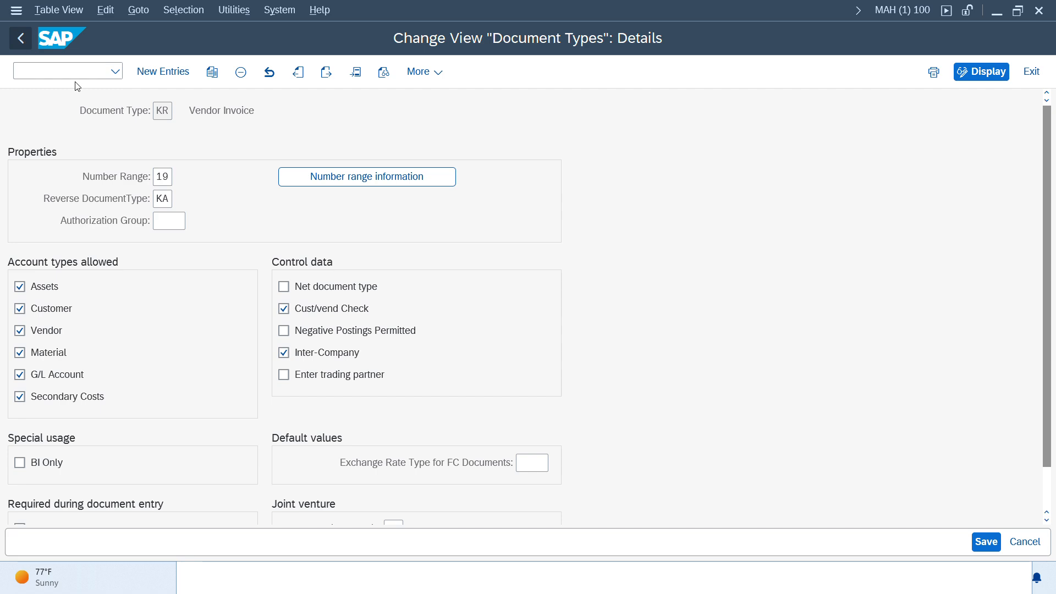
left_click(21, 38)
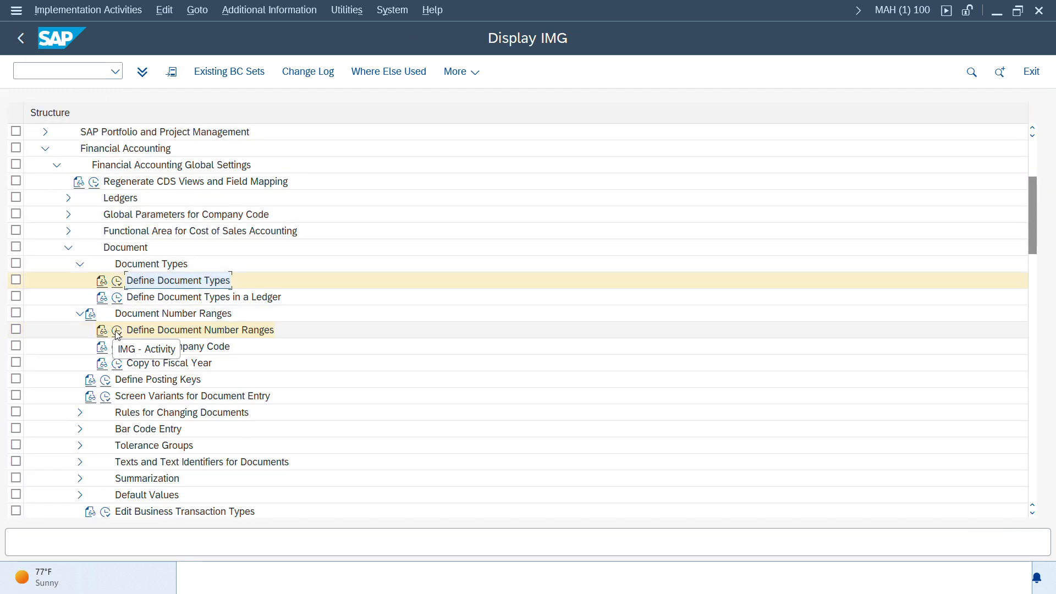
Open Define Document Number Ranges and start editing the intervals for company code AD00.
left_click(118, 332)
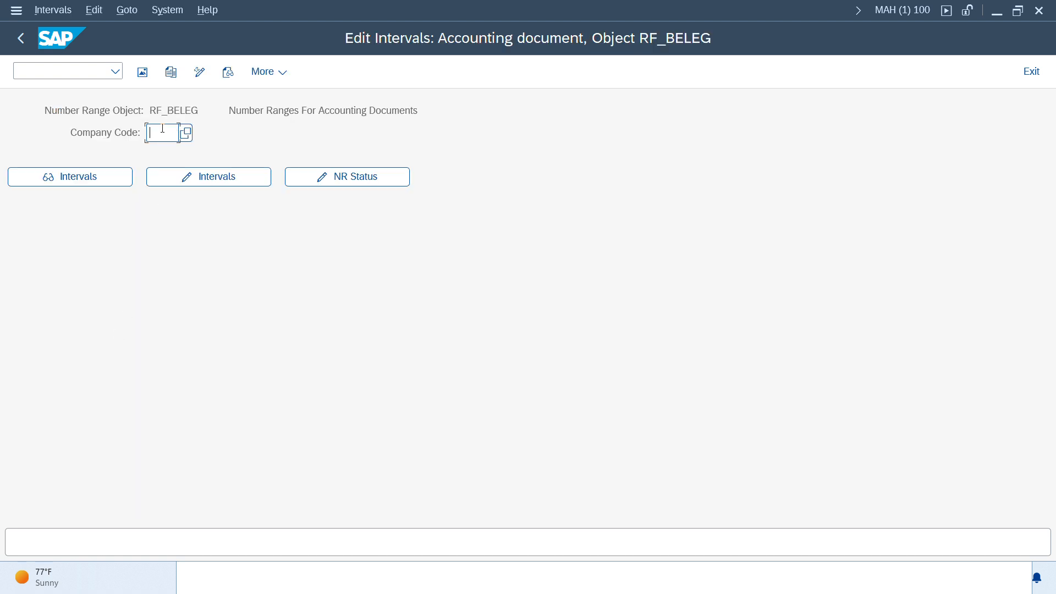
type("ad00")
left_click(205, 178)
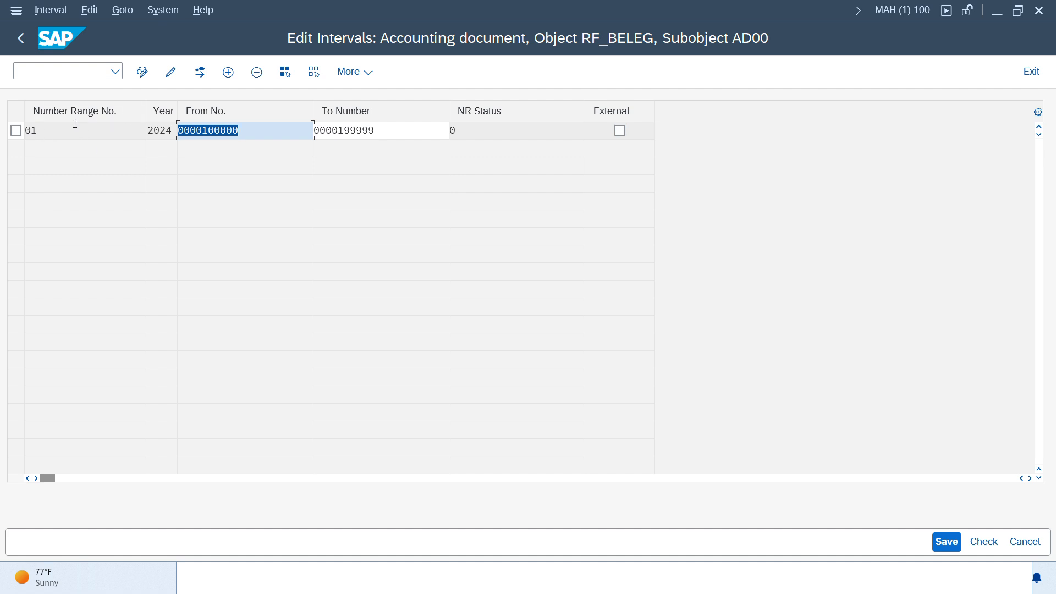
Insert number range 19 for year 2024 from 200000 to 299999 and save it.
left_click(231, 73)
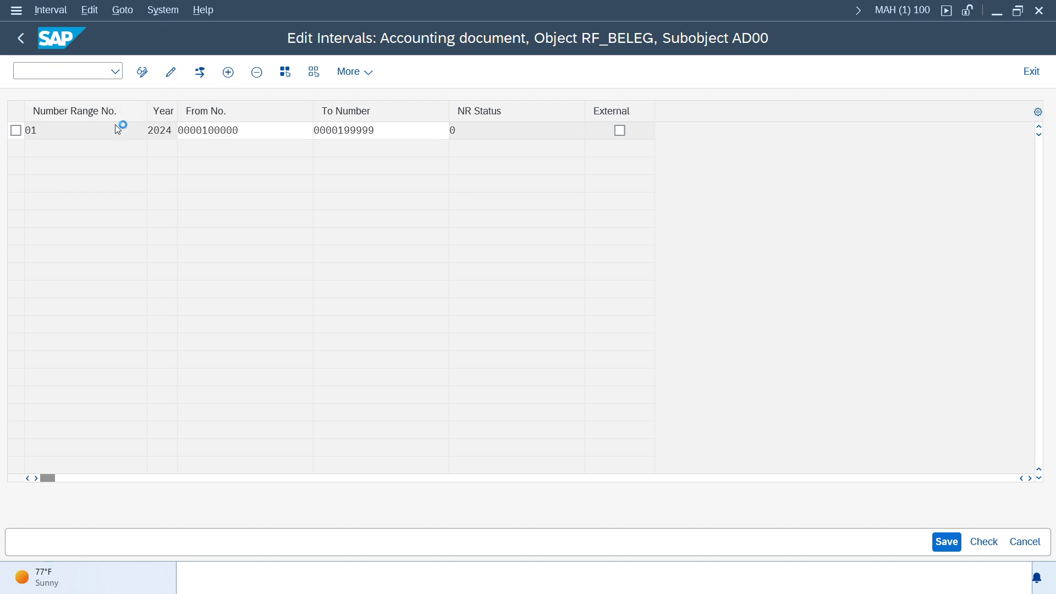
type("19")
key("Tab")
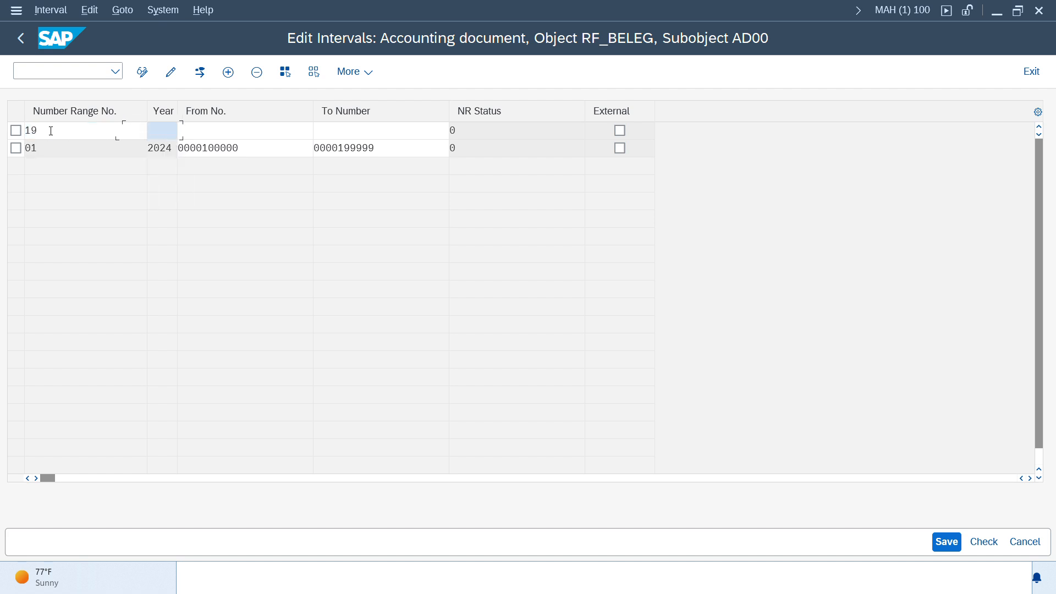
type("2024")
key("Tab")
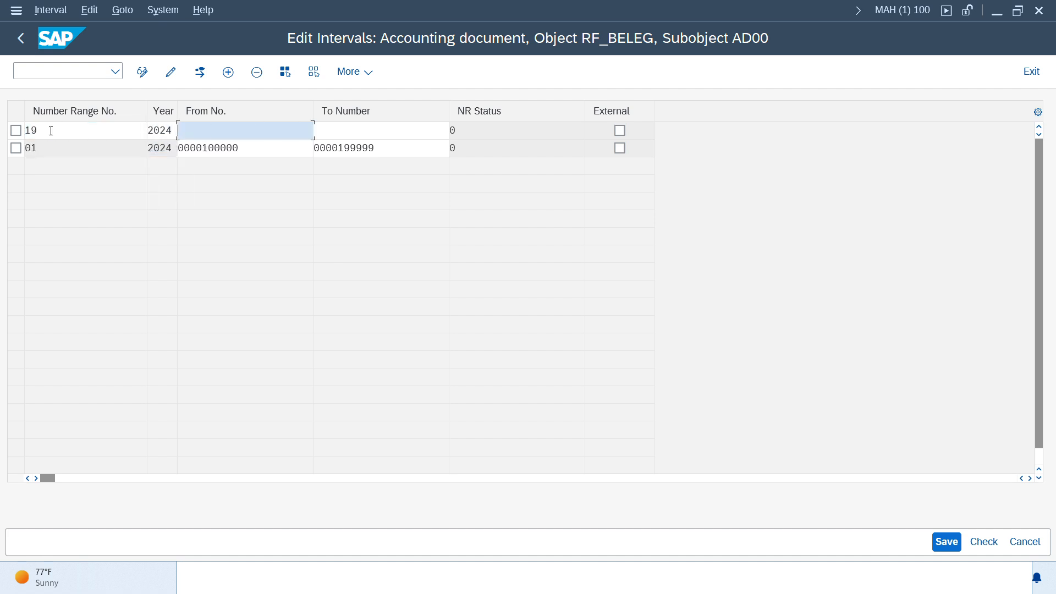
type("200000")
key("Tab")
type("299999")
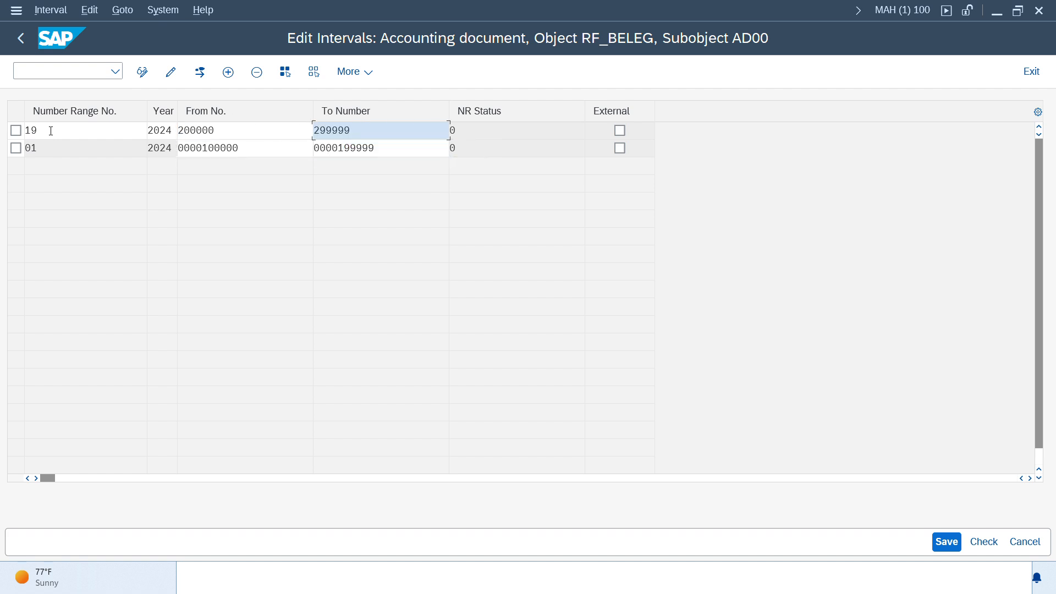
key("Return")
key("ctrl+s")
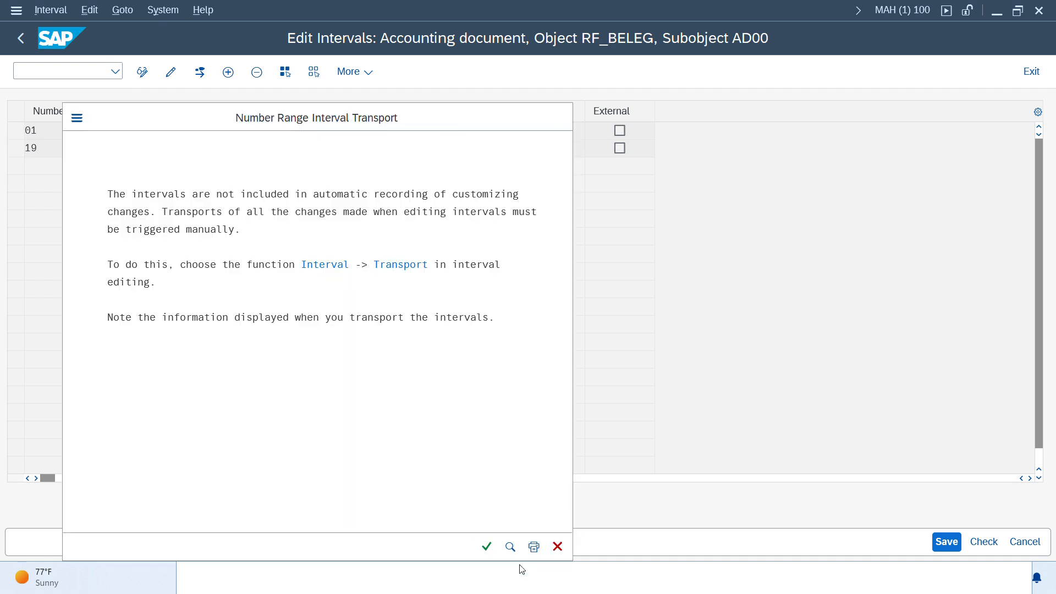
key("Return")
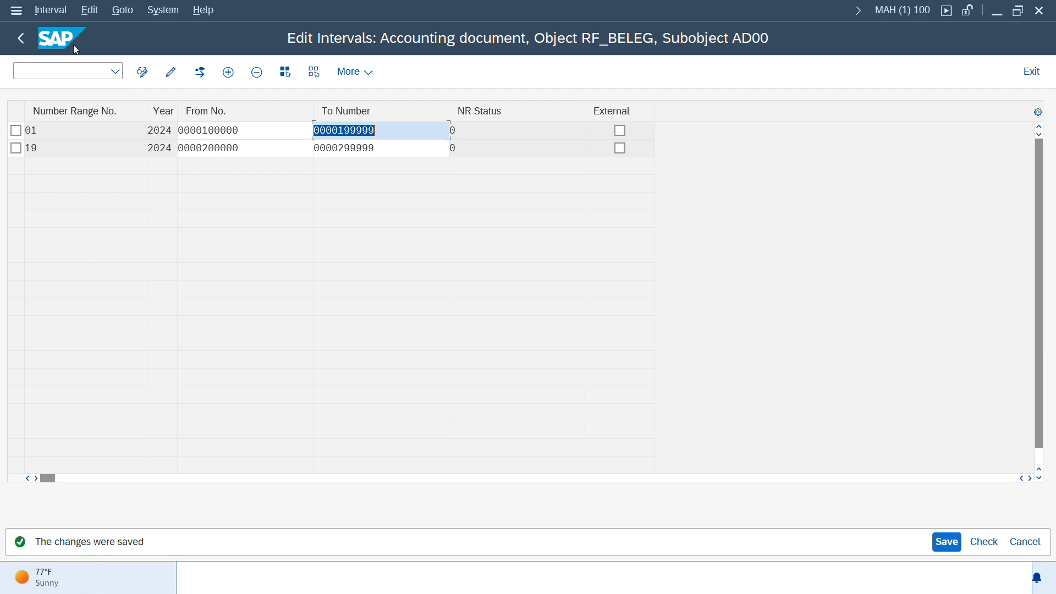
Go back to the vendor invoice, confirm its header again and close the error help window.
left_click(20, 39)
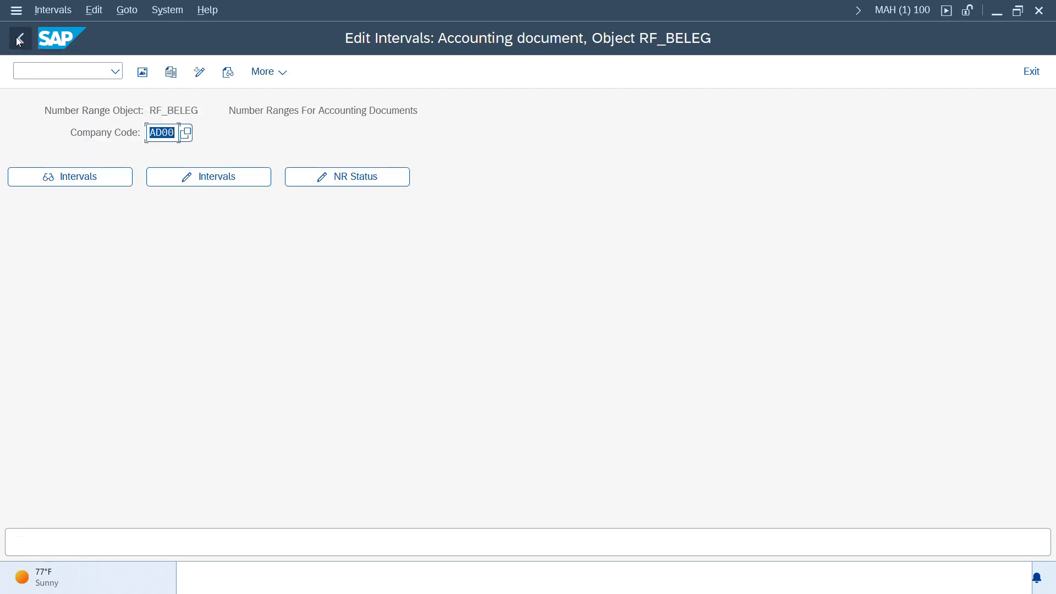
left_click(20, 40)
left_click(19, 40)
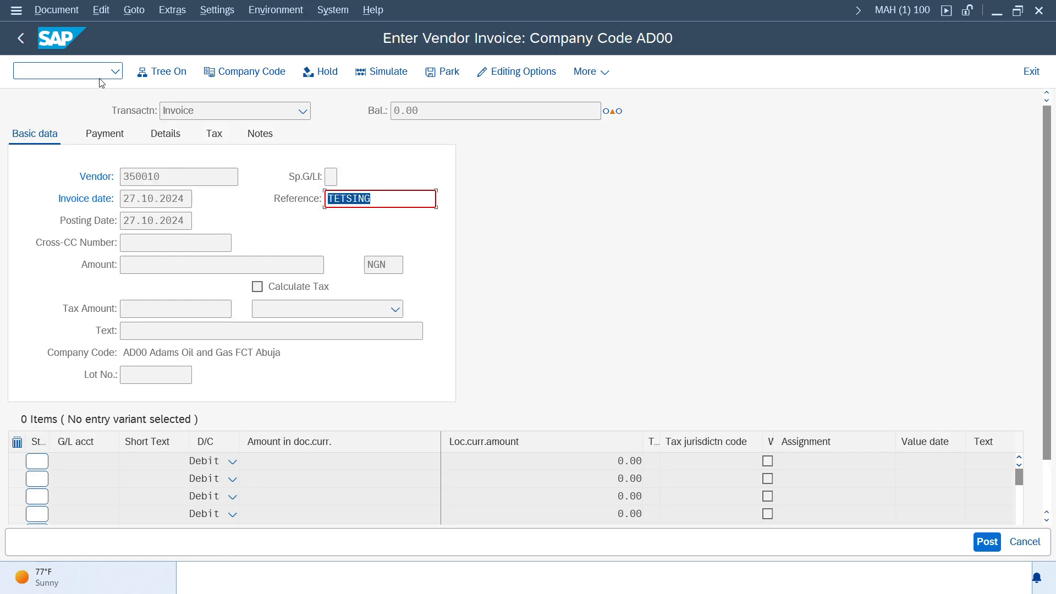
key("Return")
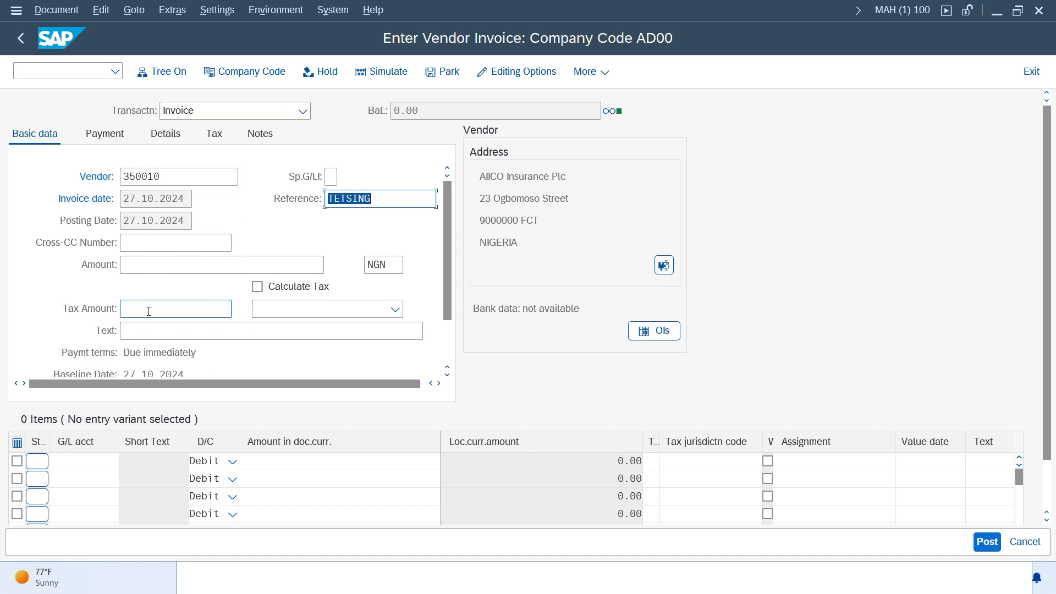
key("alt+Tab")
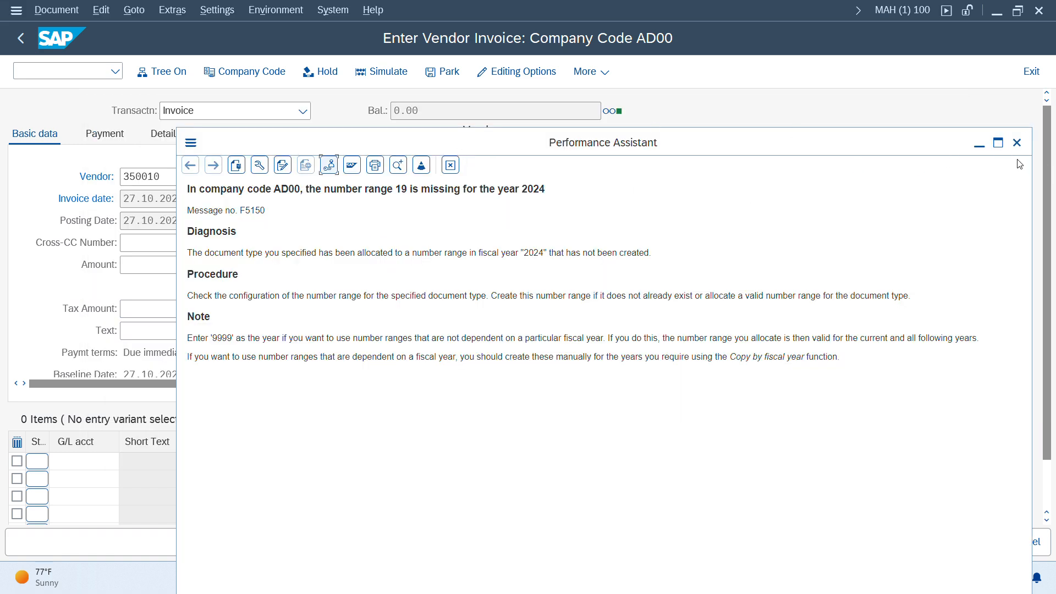
key("Escape")
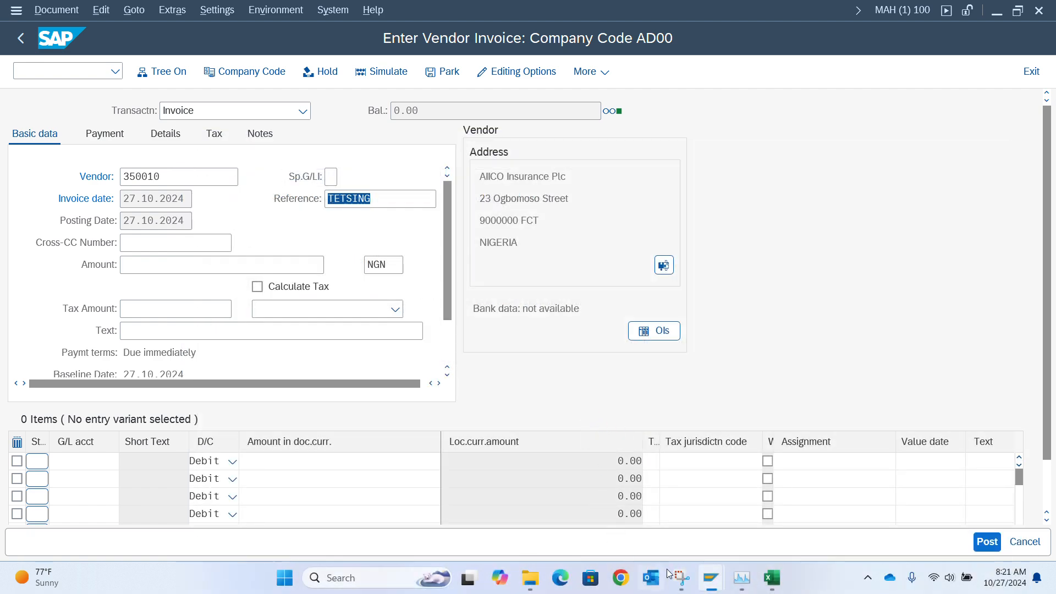
Switch to the Training SAP FICO workbook and add the note Vendor Psotings in cell B52.
left_click(772, 578)
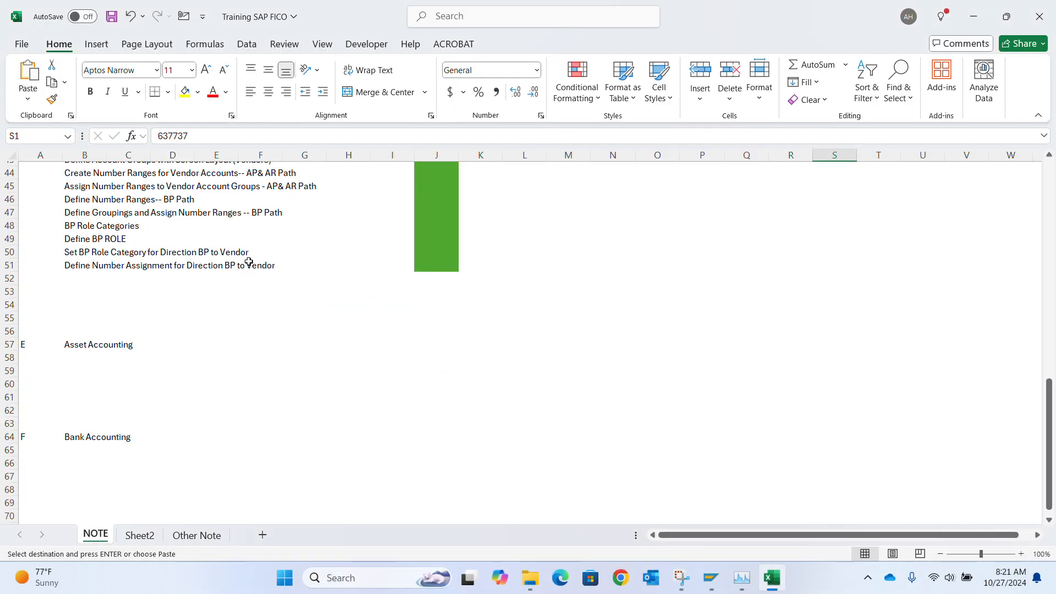
left_click(68, 275)
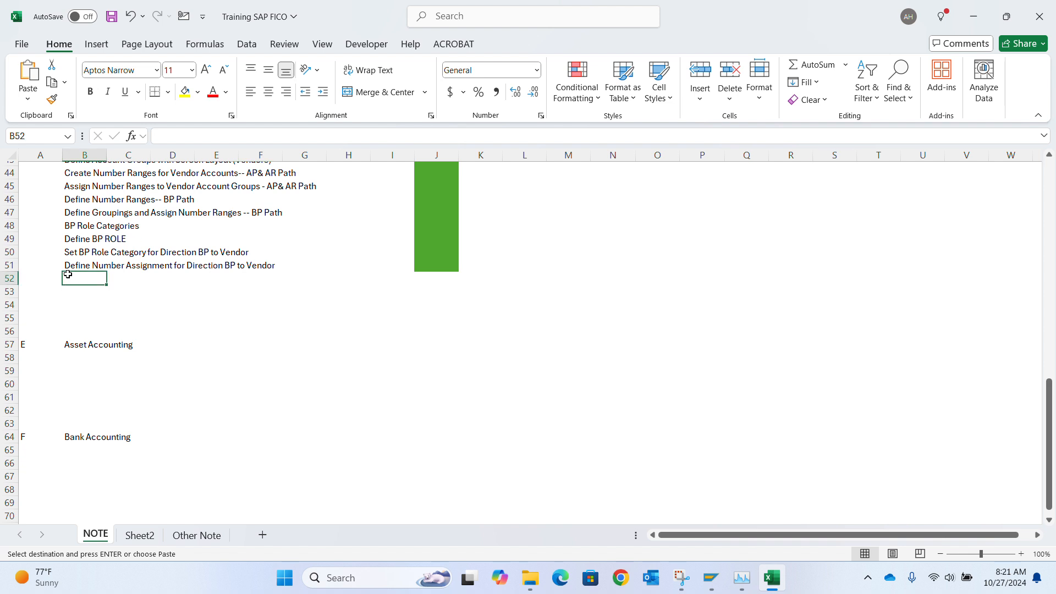
type("Venbdor")
key("BackSpace")
key("BackSpace")
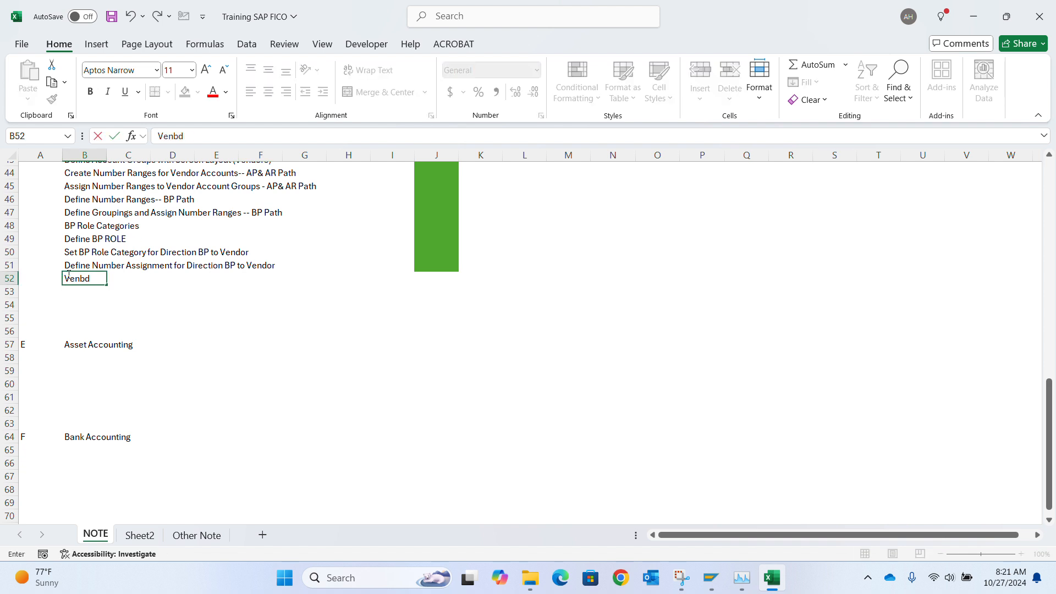
key("BackSpace")
key("BackSpace")
type("dopr")
key("BackSpace")
type("r Psoting")
key("Return")
Enter the notes Cr - Vendor in M52 and DR -- Cost in M53.
key("Up")
key("Right")
key("Right")
key("Right")
key("Right")
key("Right")
key("Right")
key("Right")
key("Right")
key("Right")
key("Right")
key("Right")
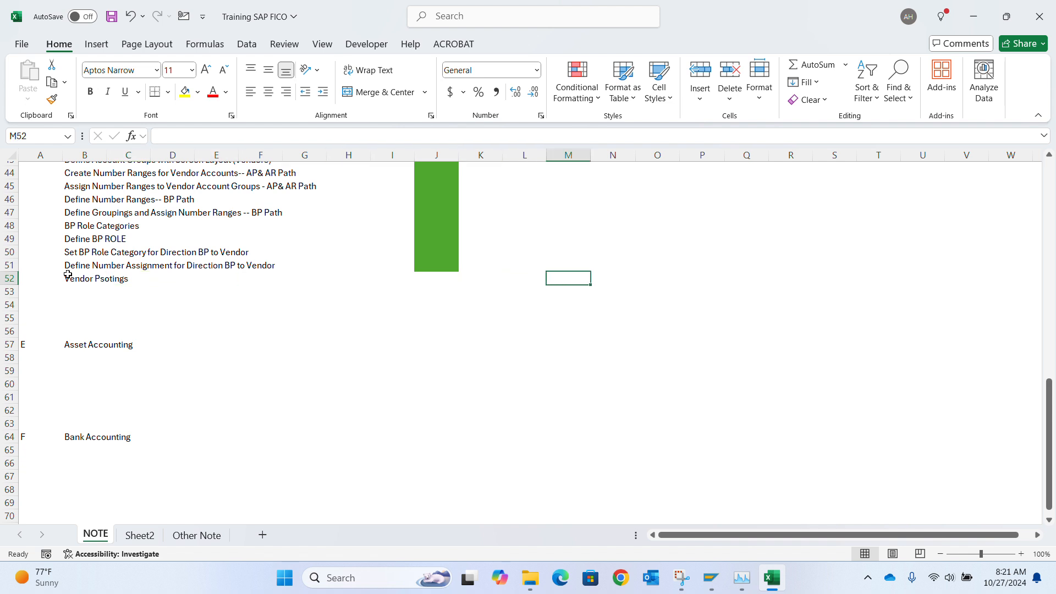
type("Cr")
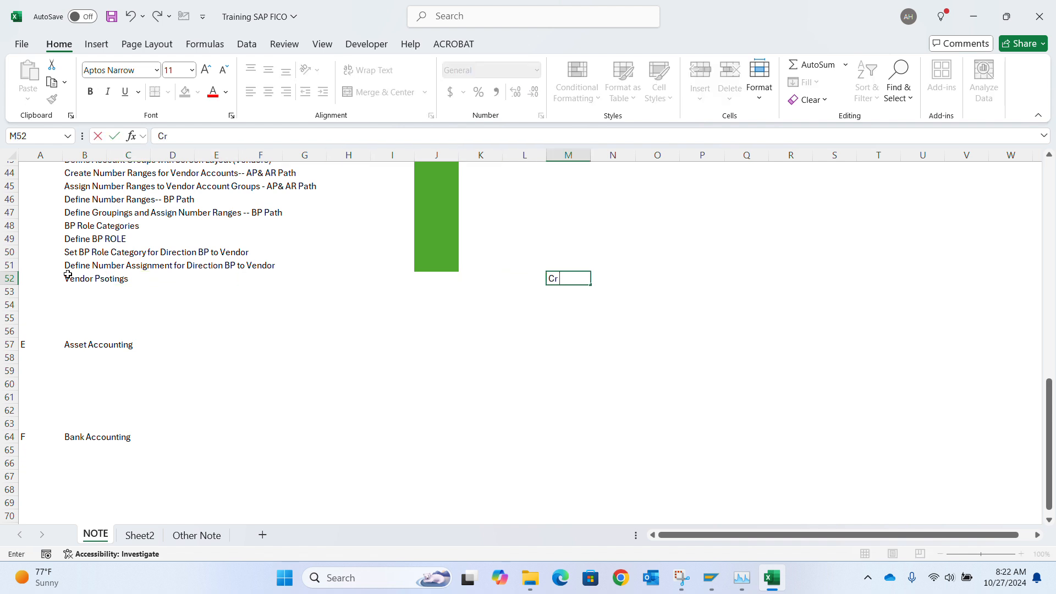
type("Vendor")
key("Return")
type("DR")
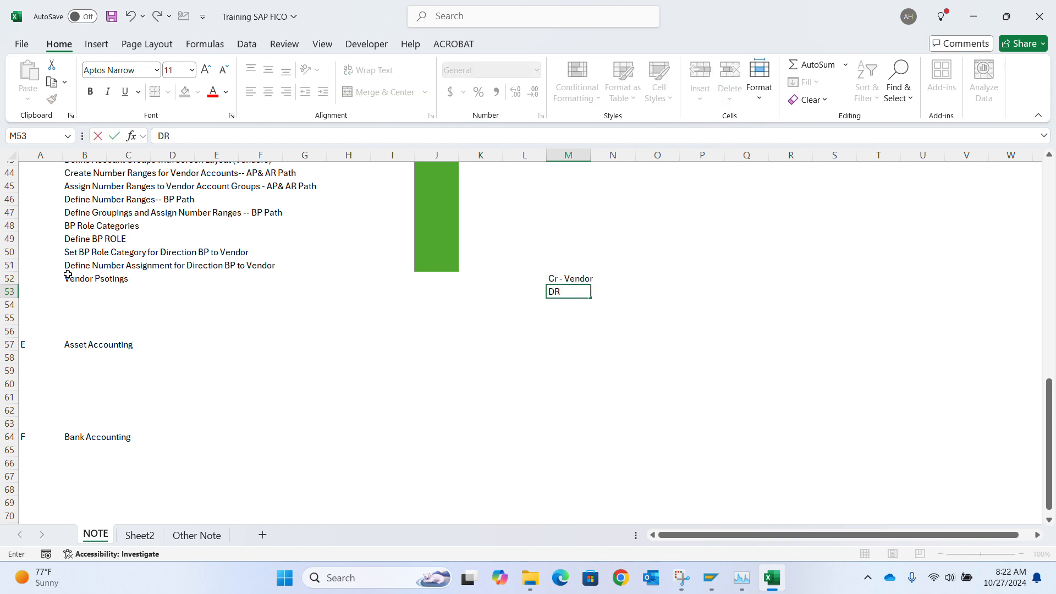
type(" -- Cost")
key("Return")
key("Up")
key("Up")
key("Down")
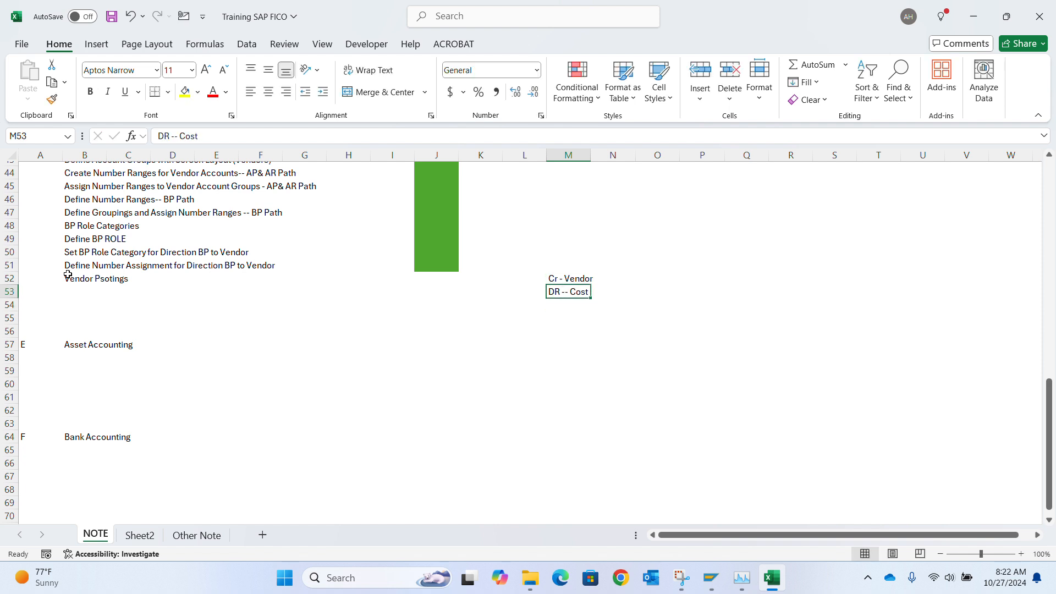
key("Up")
key("Down")
key("Up")
key("Down")
key("Up")
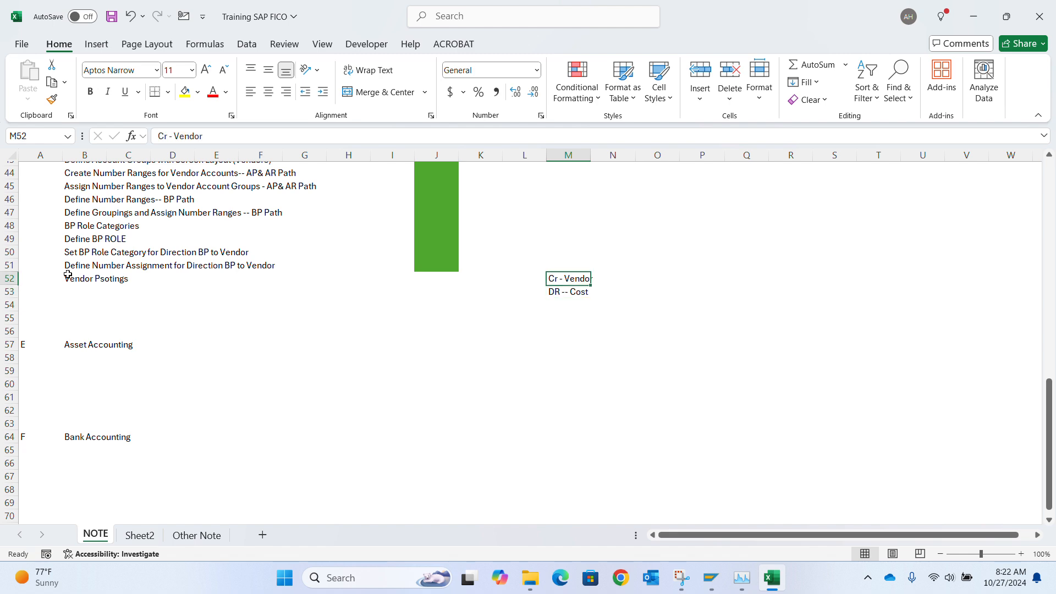
key("Down")
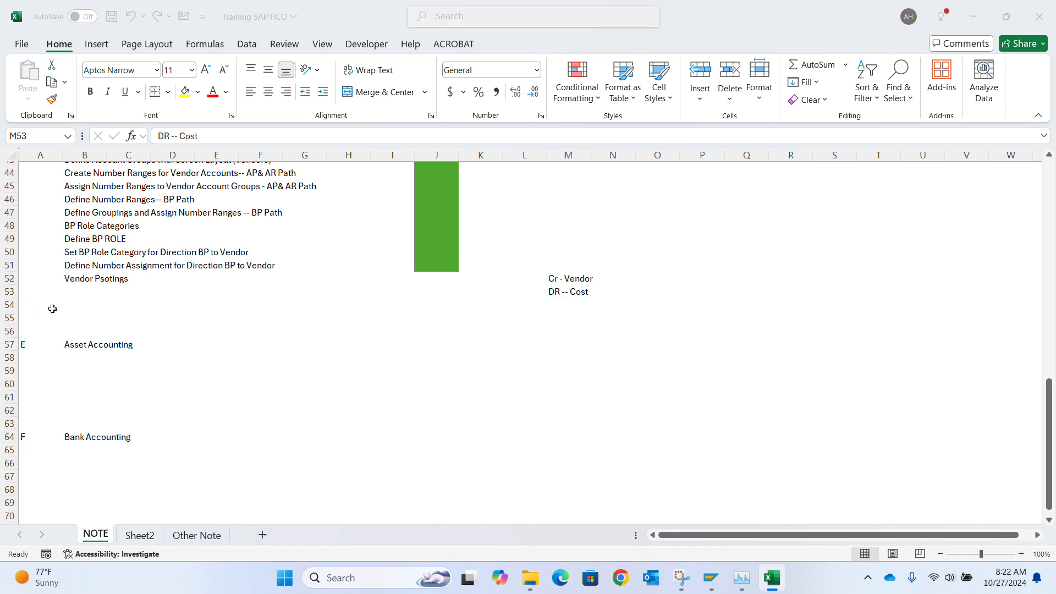
key("alt+Tab")
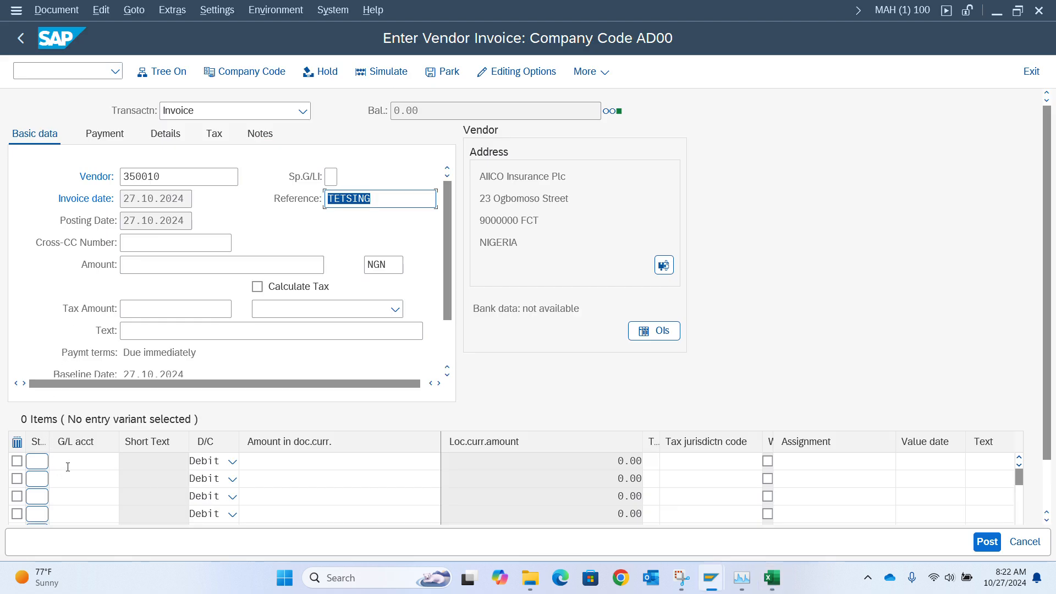
Pick G/L account 600010 for the first invoice line item from the account search help.
left_click(72, 464)
left_click(126, 462)
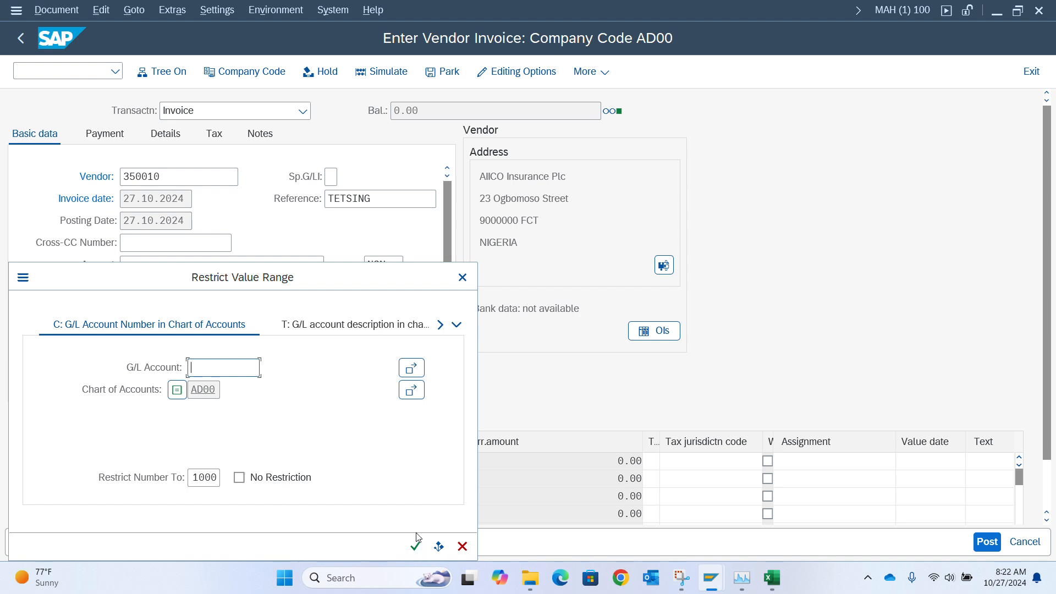
left_click(416, 546)
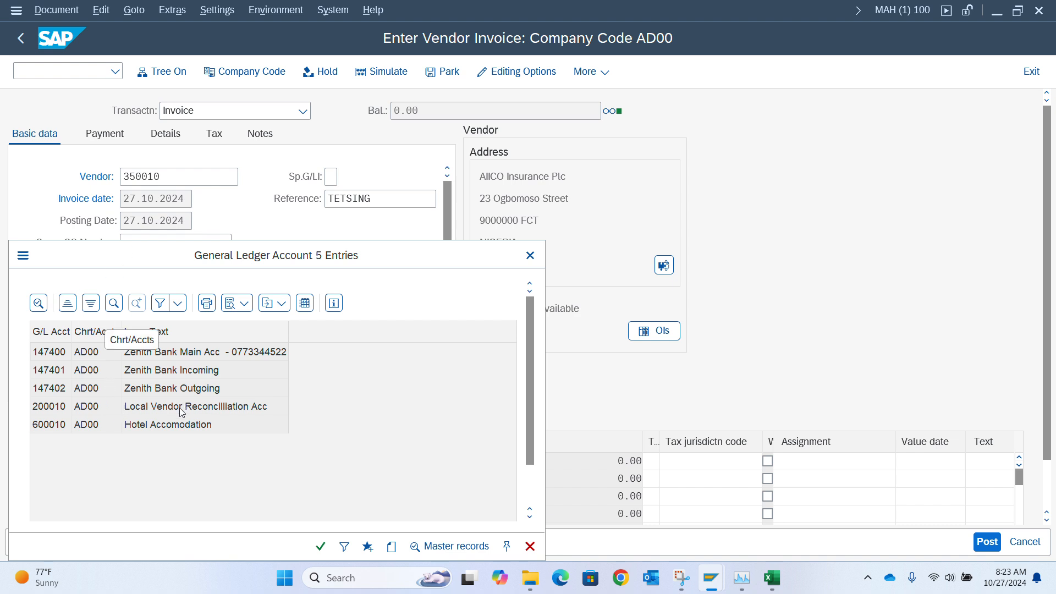
left_click(142, 426)
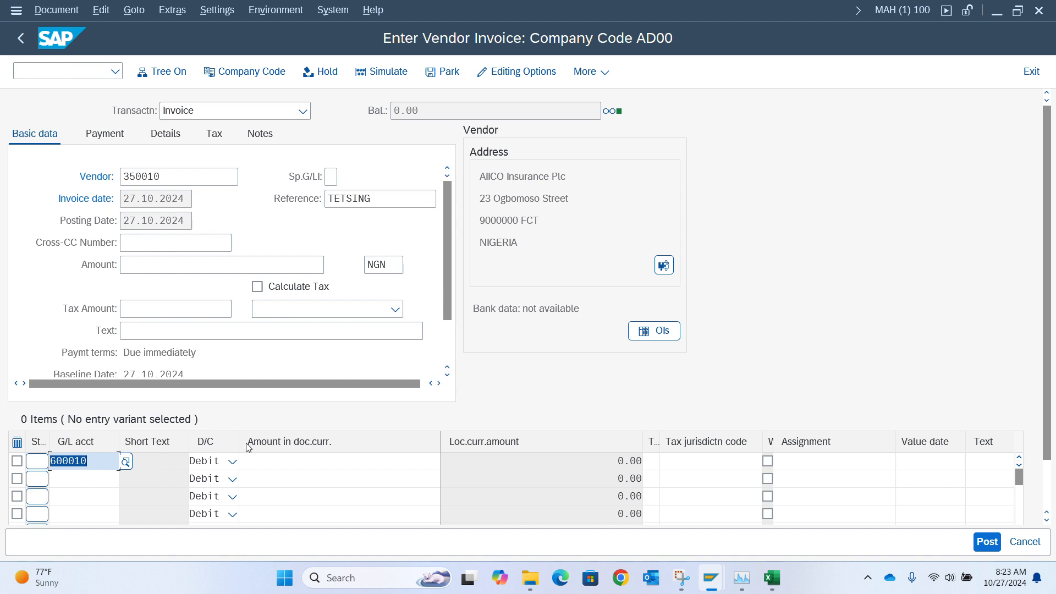
Open transaction fs00 to maintain G/L accounts centrally.
left_click(105, 479)
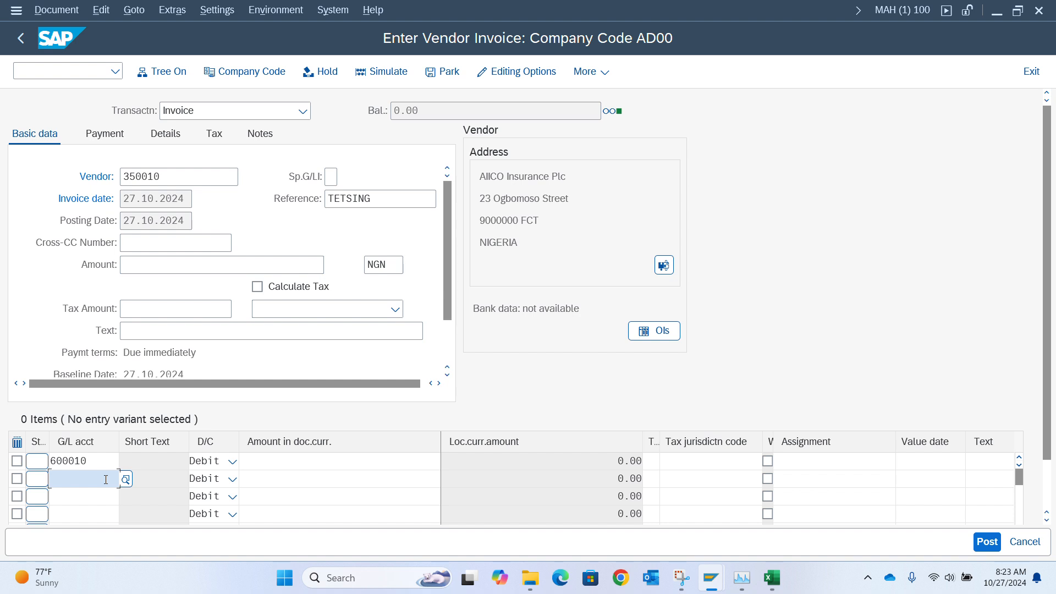
key("F4")
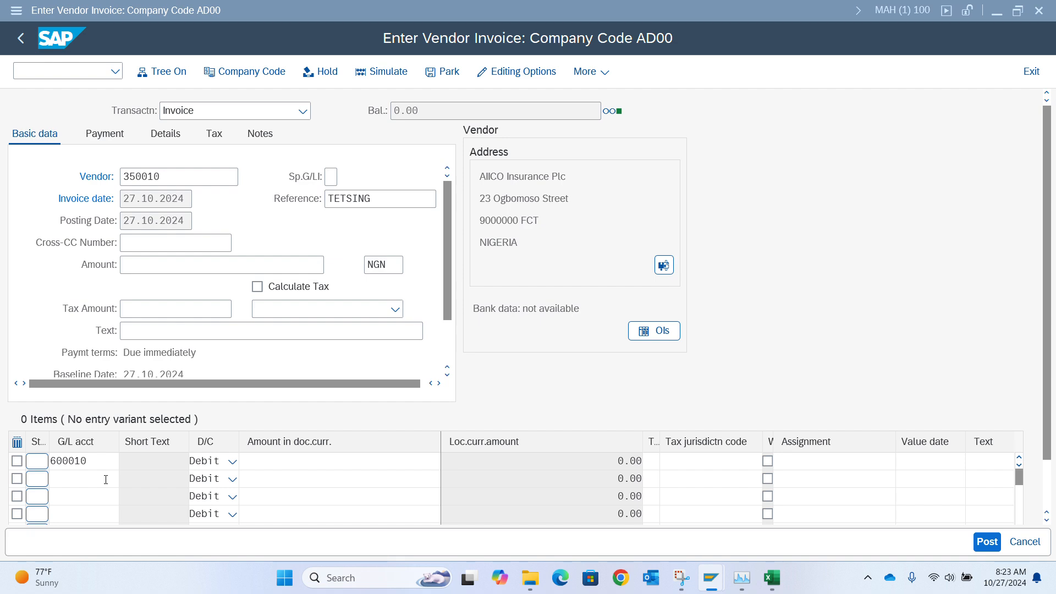
type("fs00")
key("Return")
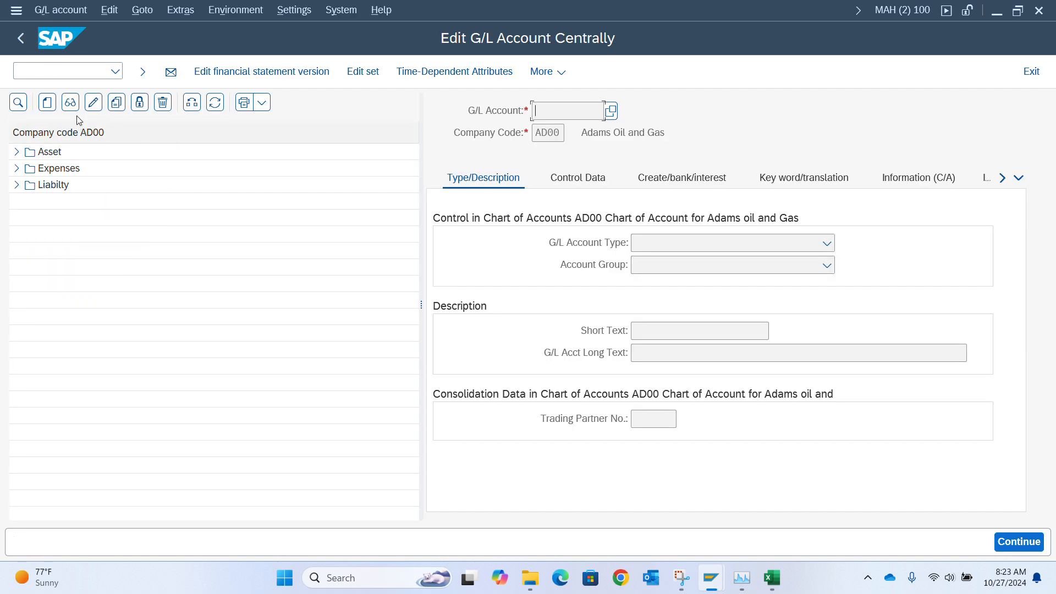
Copy expense account 600010 in company code AD00 to create new G/L account 600011.
left_click(16, 168)
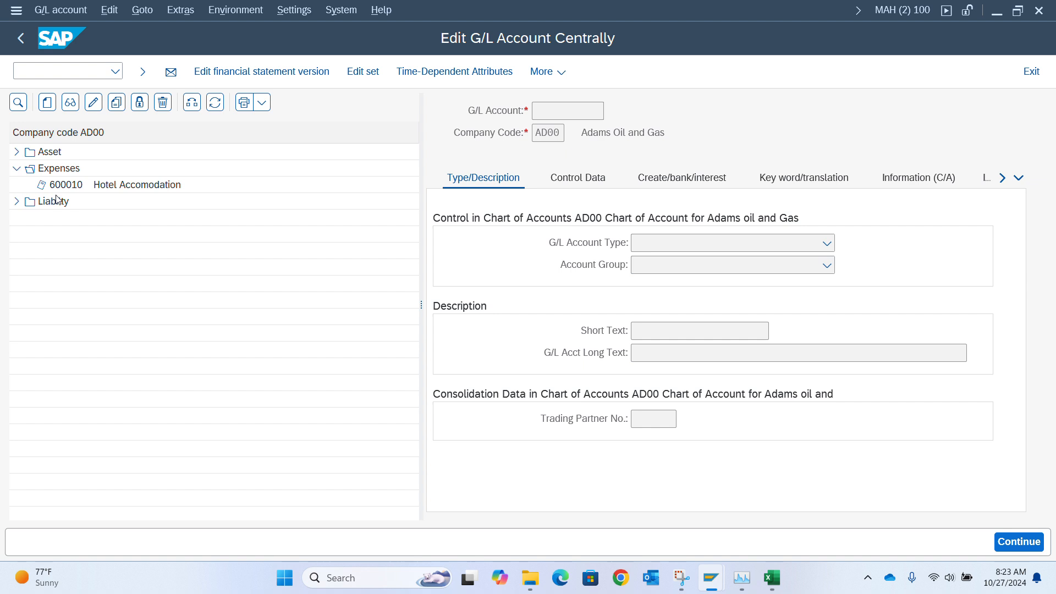
left_click(66, 186)
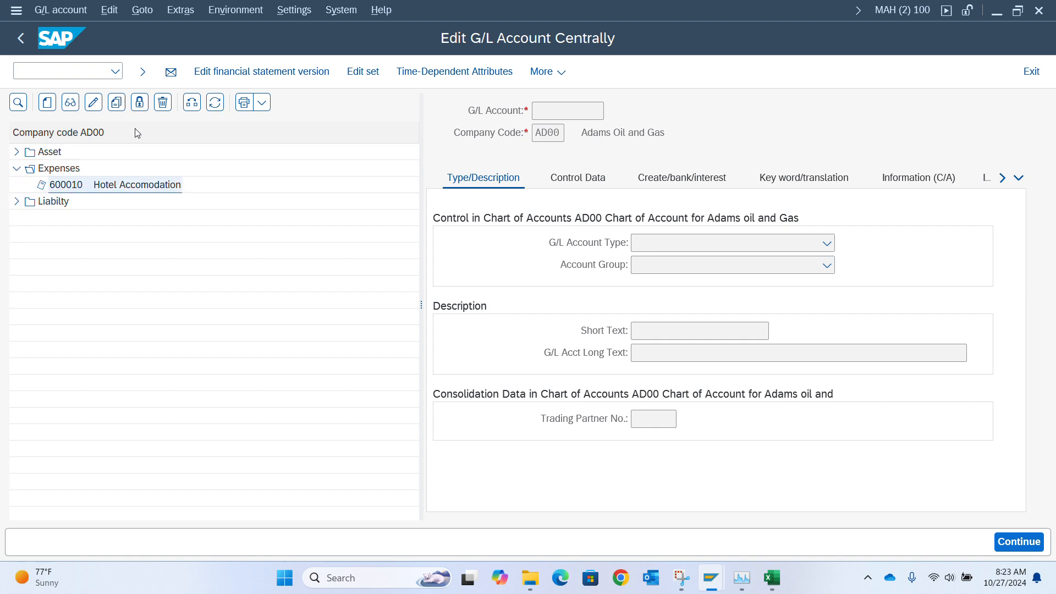
left_click(238, 302)
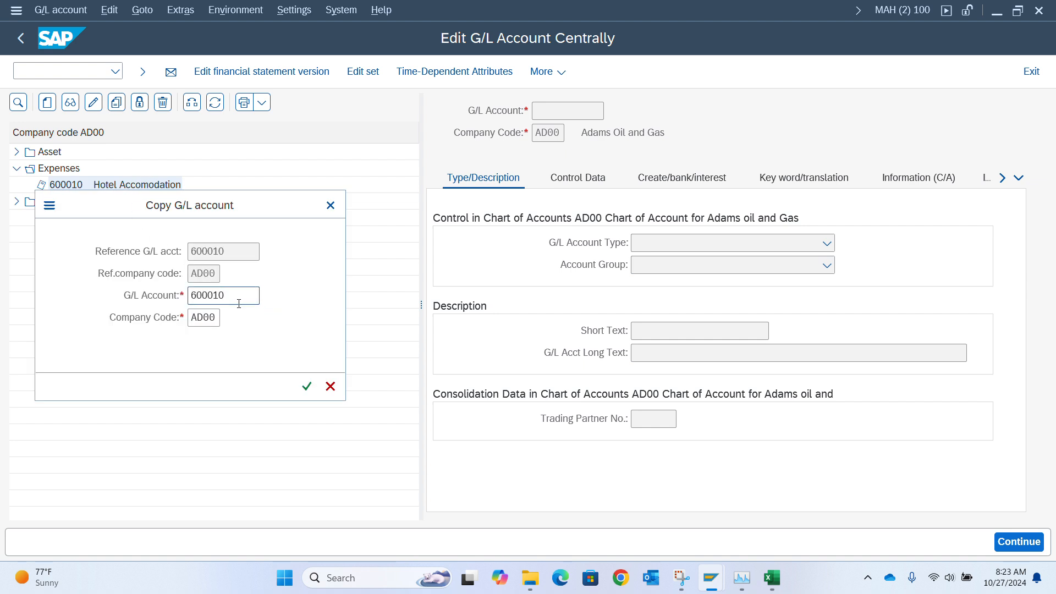
key("BackSpace")
type("1")
key("Return")
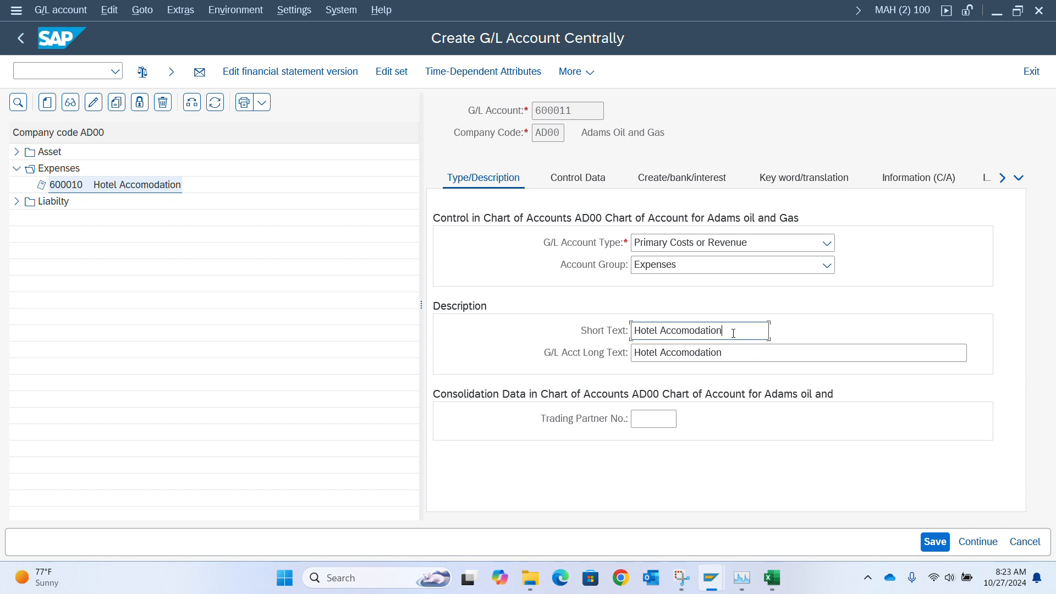
Set both the short text and long text of new account 600011 to Meal & Entertainment.
left_click_drag(732, 331, 658, 339)
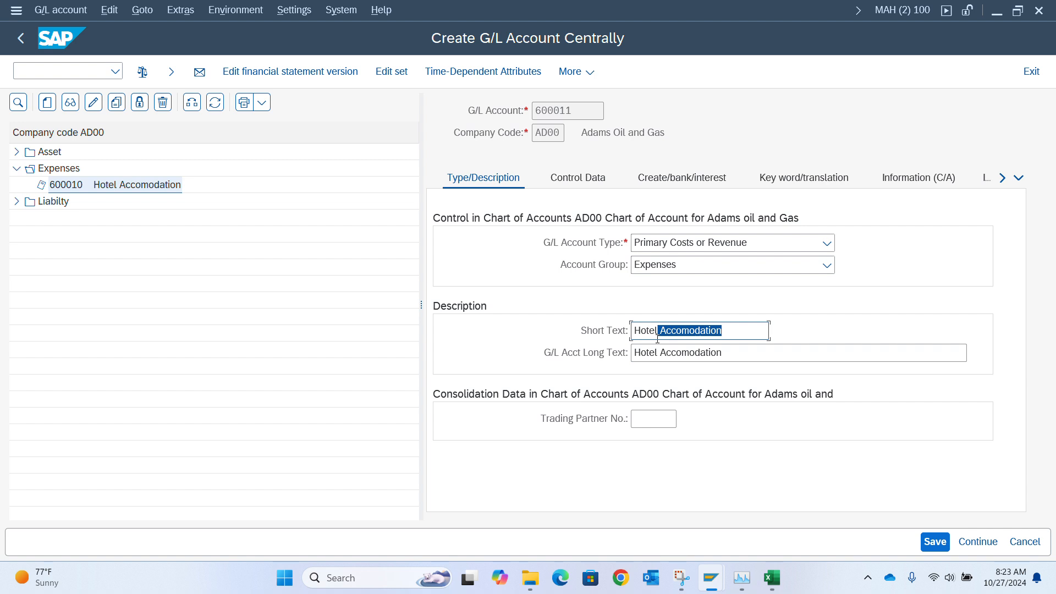
left_click_drag(657, 340, 633, 338)
key("BackSpace")
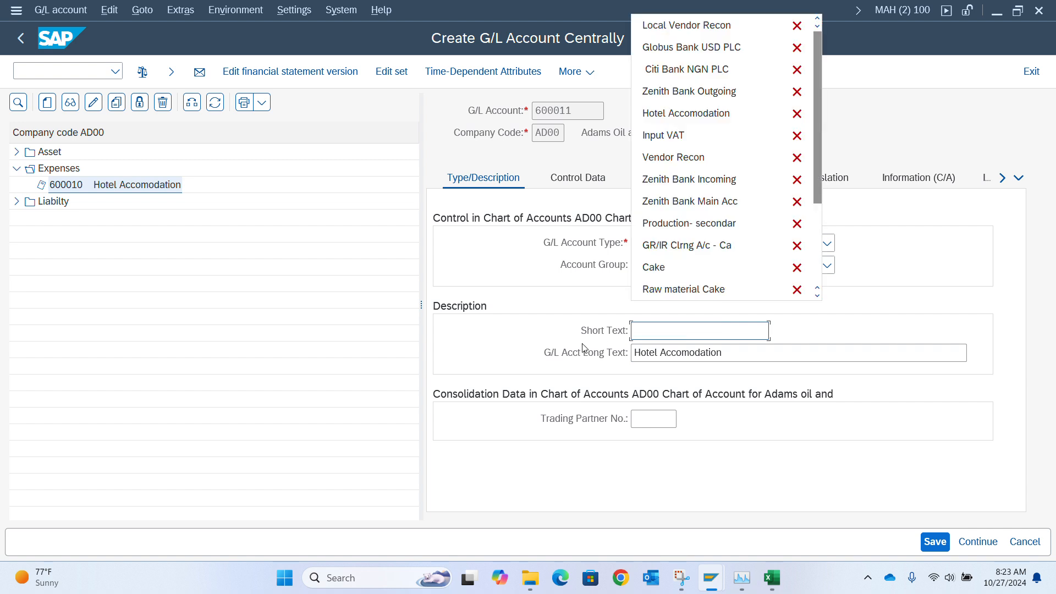
type("Meal")
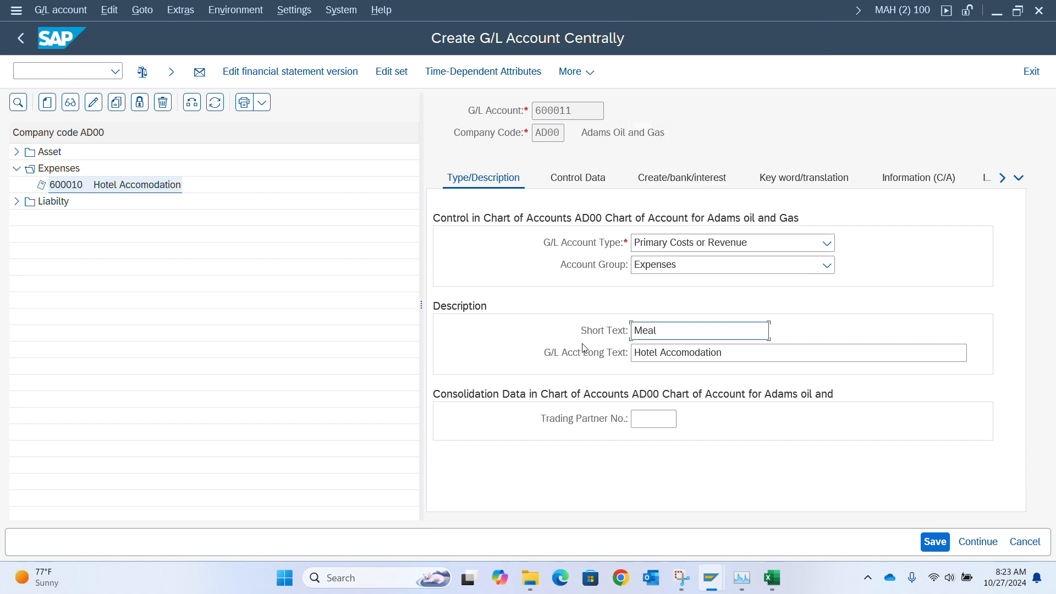
type(" & Entertainment")
key("ctrl+a")
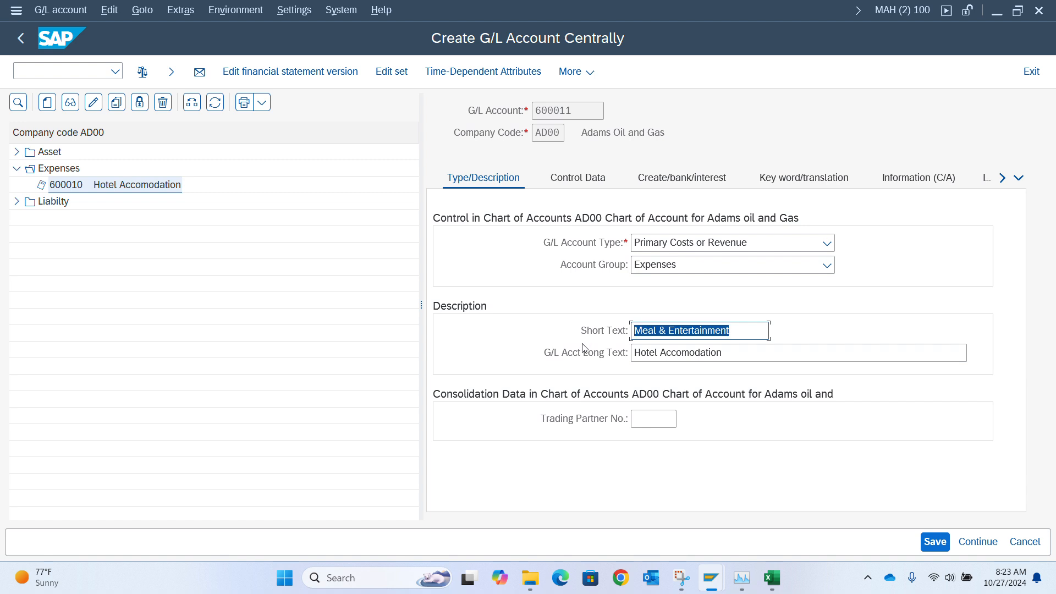
key("ctrl+c")
key("Tab")
key("ctrl+a")
key("ctrl+v")
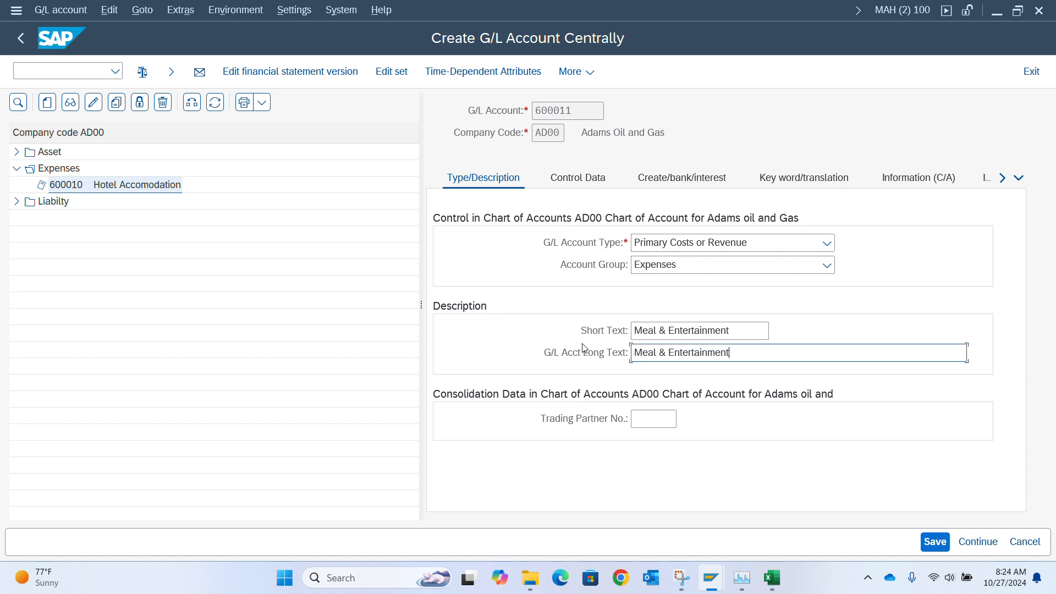
Confirm the account entries and check the company-code control data of account 600011.
key("Return")
left_click(570, 183)
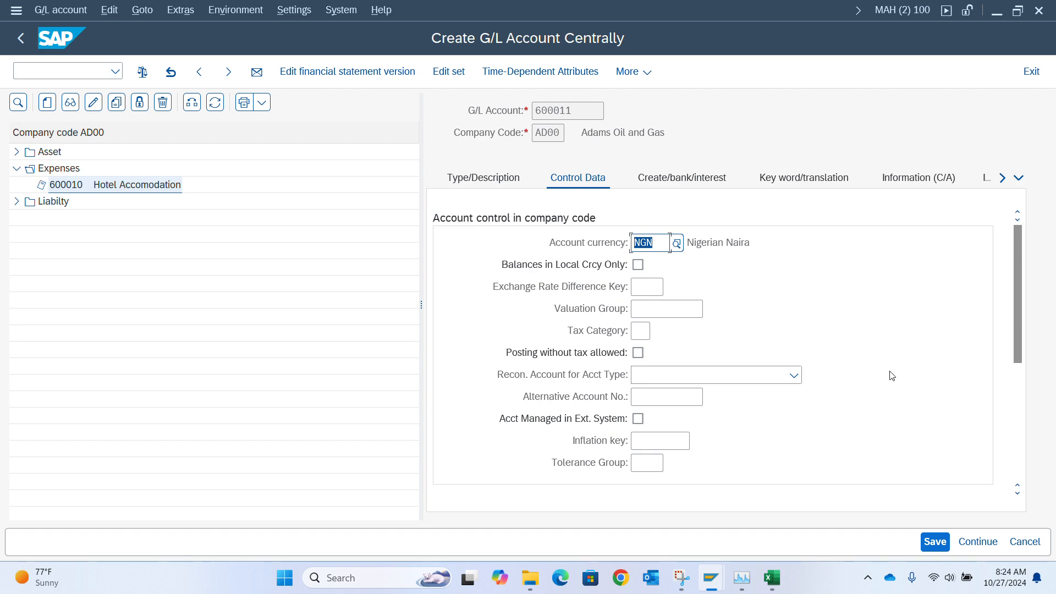
key("Return")
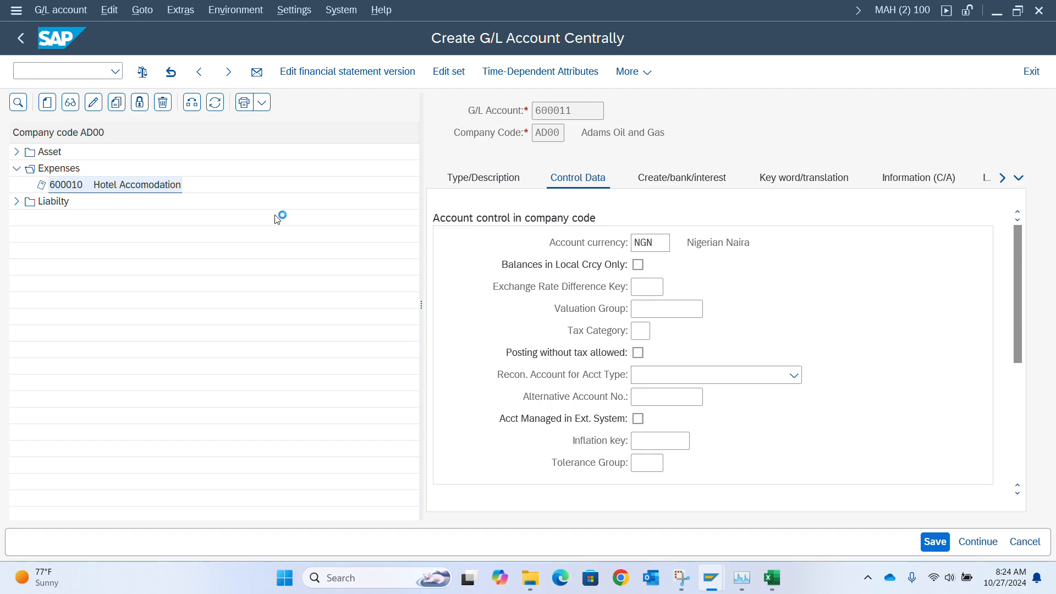
Return to the vendor invoice and pick G/L account 600011 for the second line item from the search help.
key("alt+Tab")
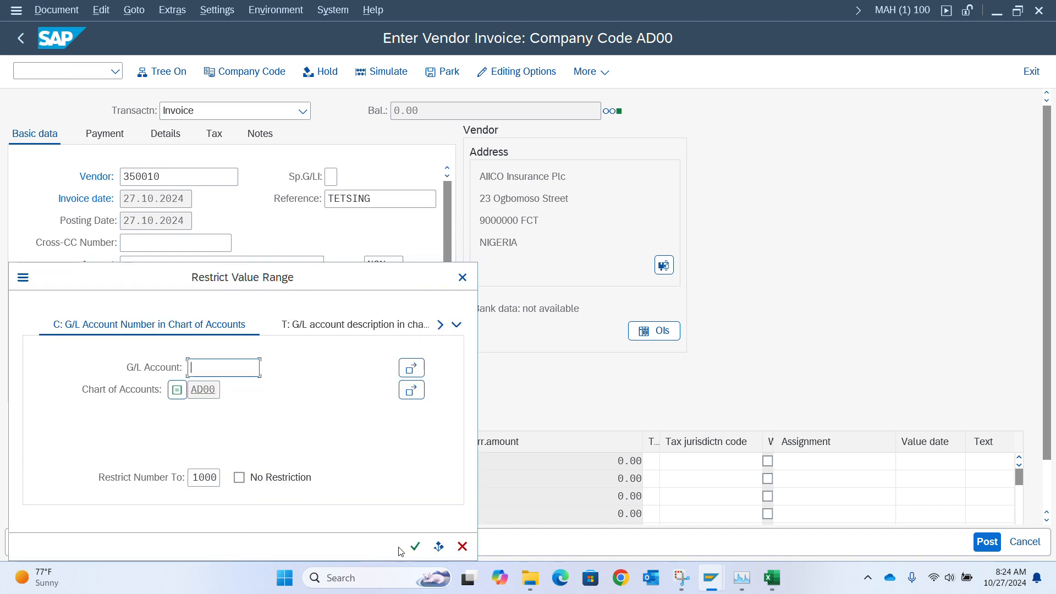
left_click(414, 546)
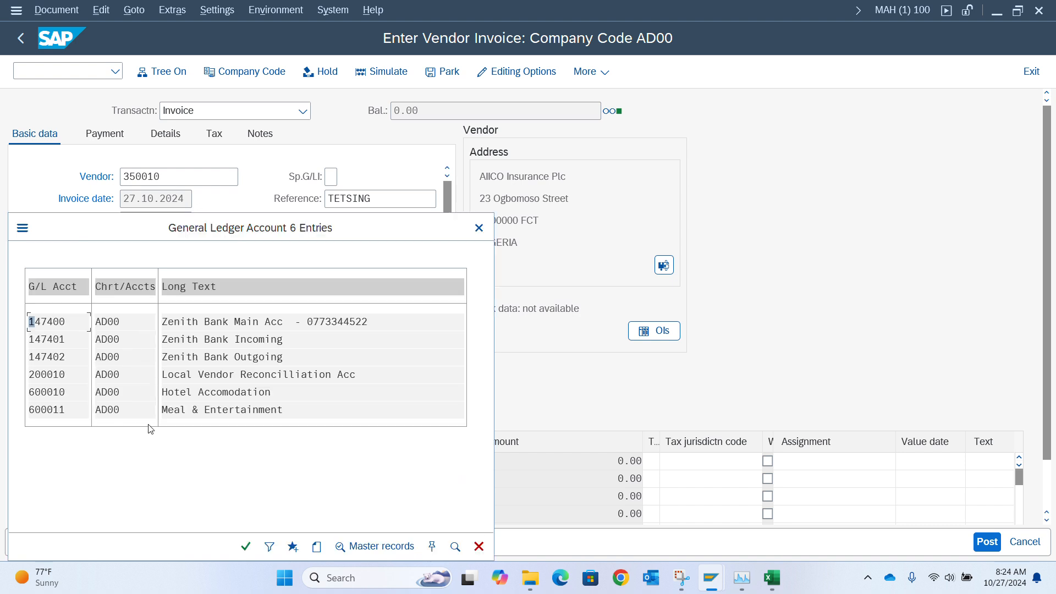
double_click(212, 409)
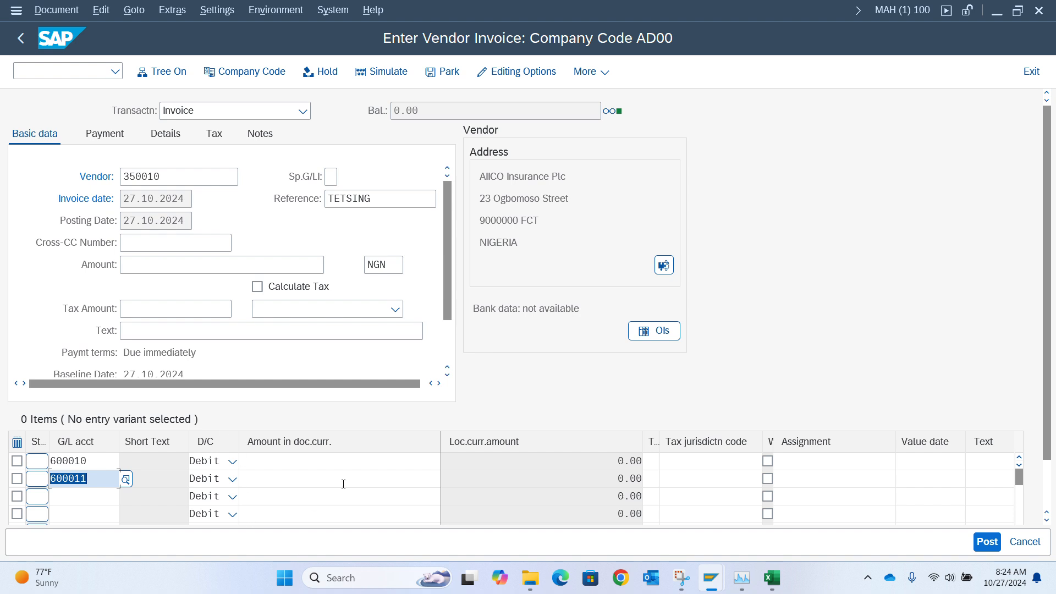
Enter line amounts 50 and 20 for the two expense items and the invoice amount 70.
left_click(285, 460)
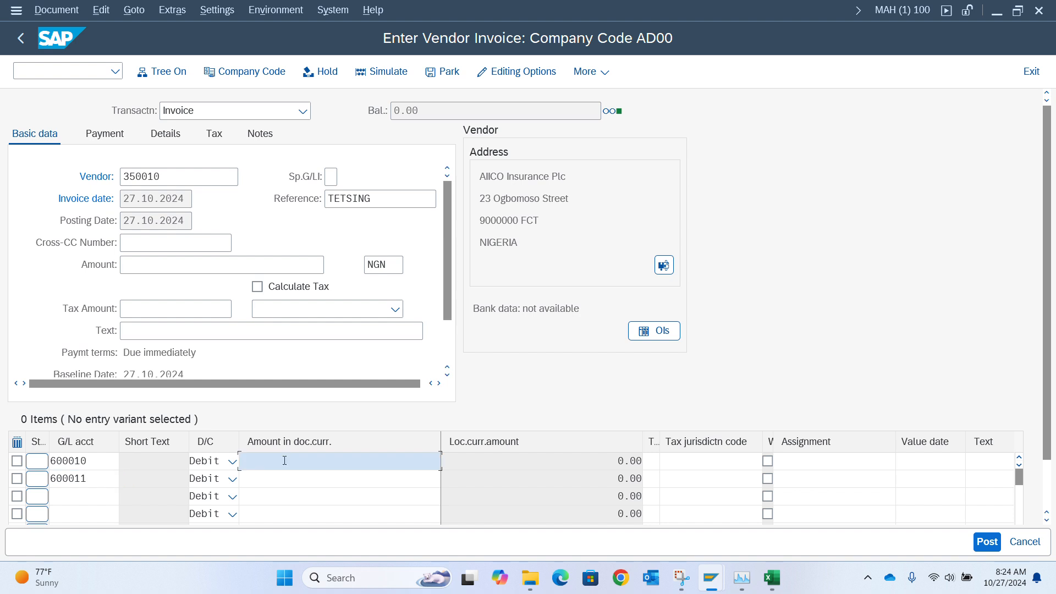
type("50")
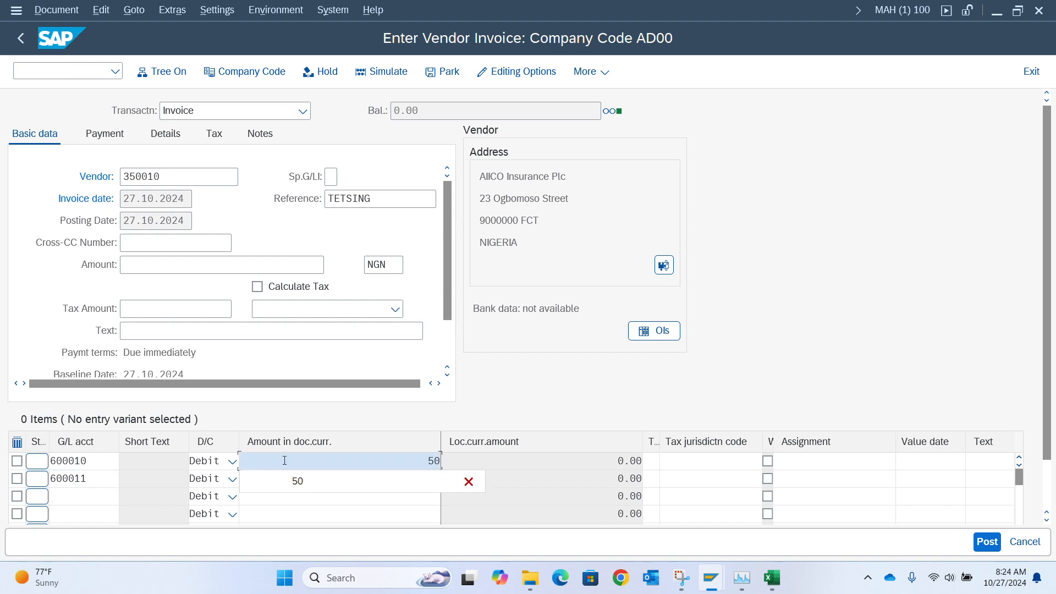
left_click(354, 498)
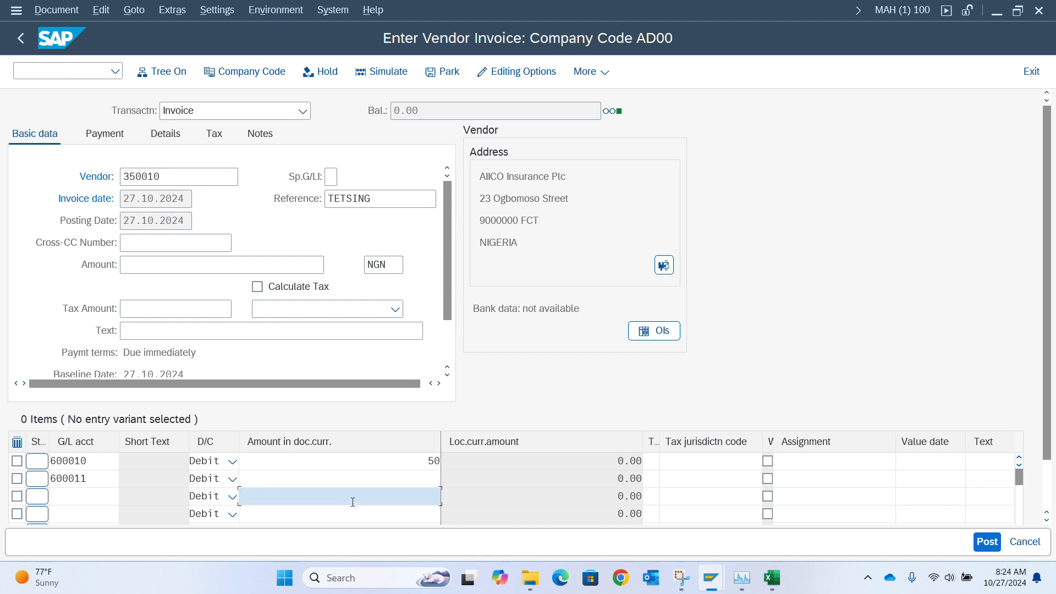
left_click(381, 484)
type("20")
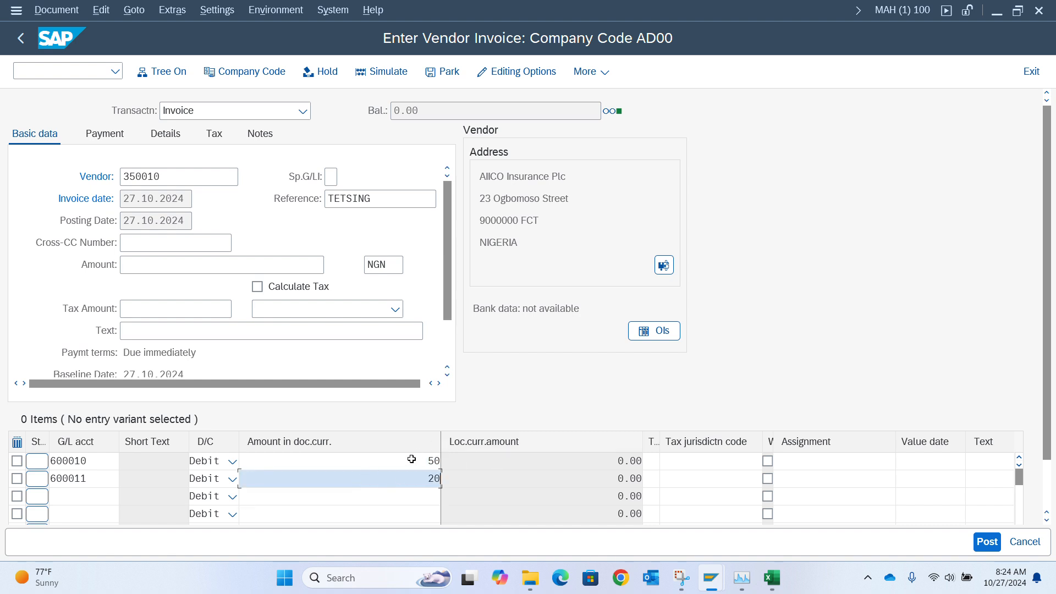
left_click(190, 264)
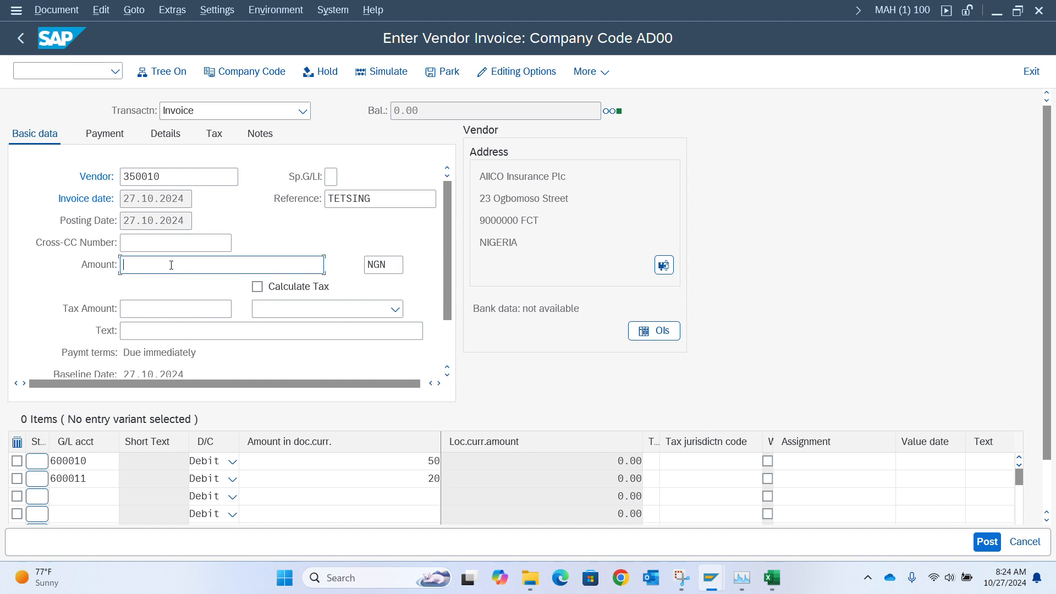
type("70")
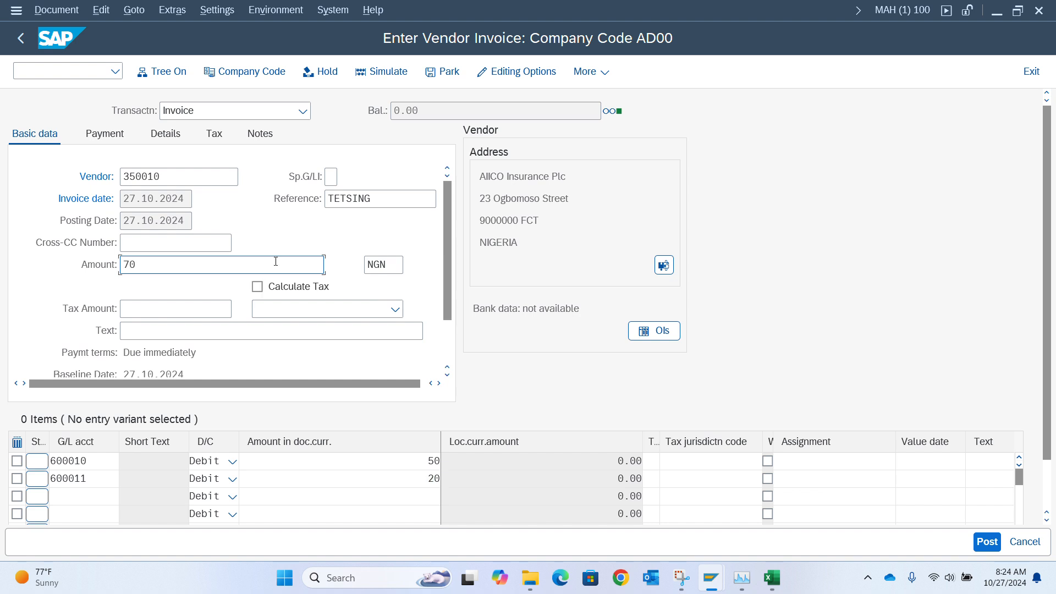
Enter the invoice header text Expenses at eko Hotel and confirm the entries.
left_click(188, 330)
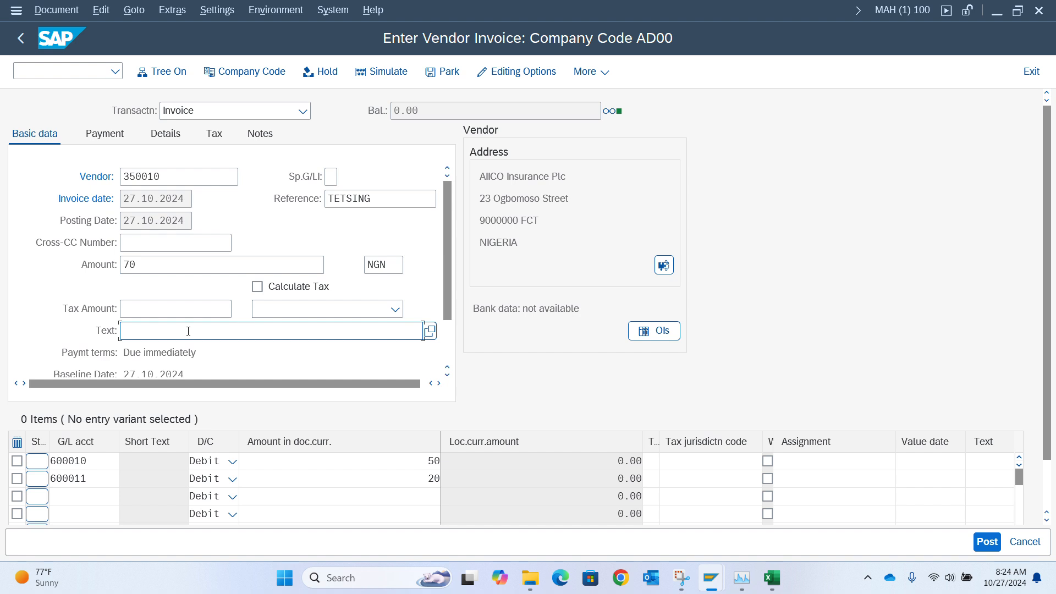
type("Expenses At eko Hoetel")
key("BackSpace")
key("BackSpace")
key("BackSpace")
key("BackSpace")
type("tel")
left_click(181, 330)
key("BackSpace")
key("BackSpace")
key("BackSpace")
type("at")
key("Return")
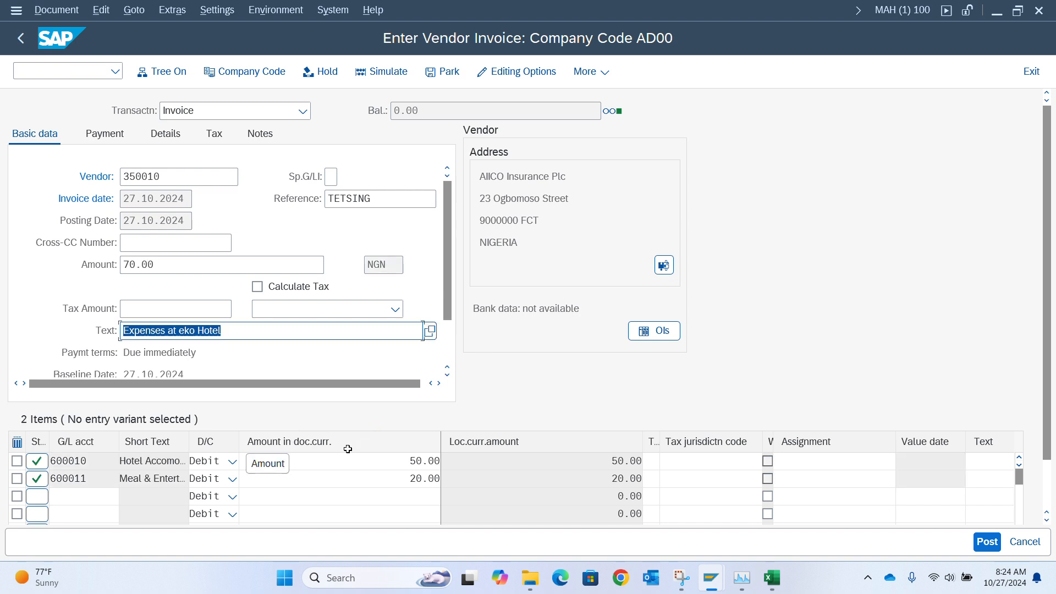
Review the Payment, Details and Tax tabs of the invoice header before returning to basic data.
left_click(108, 137)
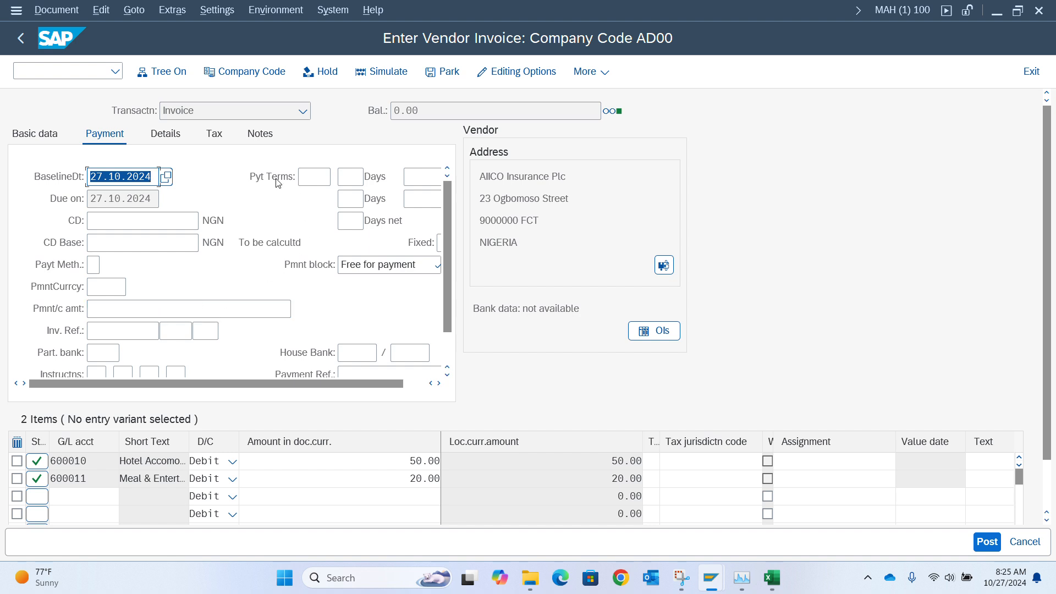
left_click(317, 181)
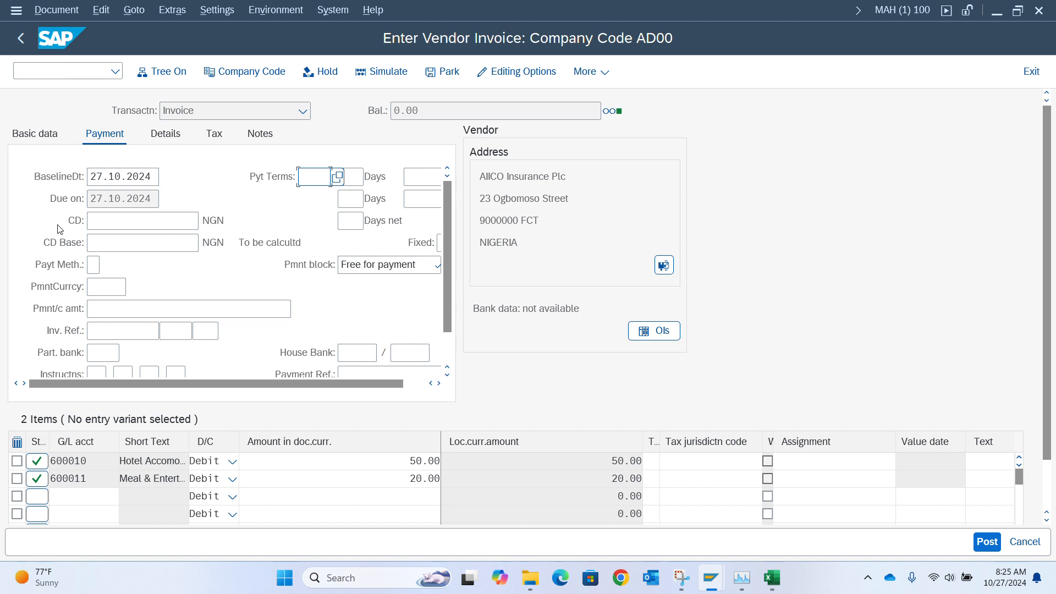
left_click(96, 266)
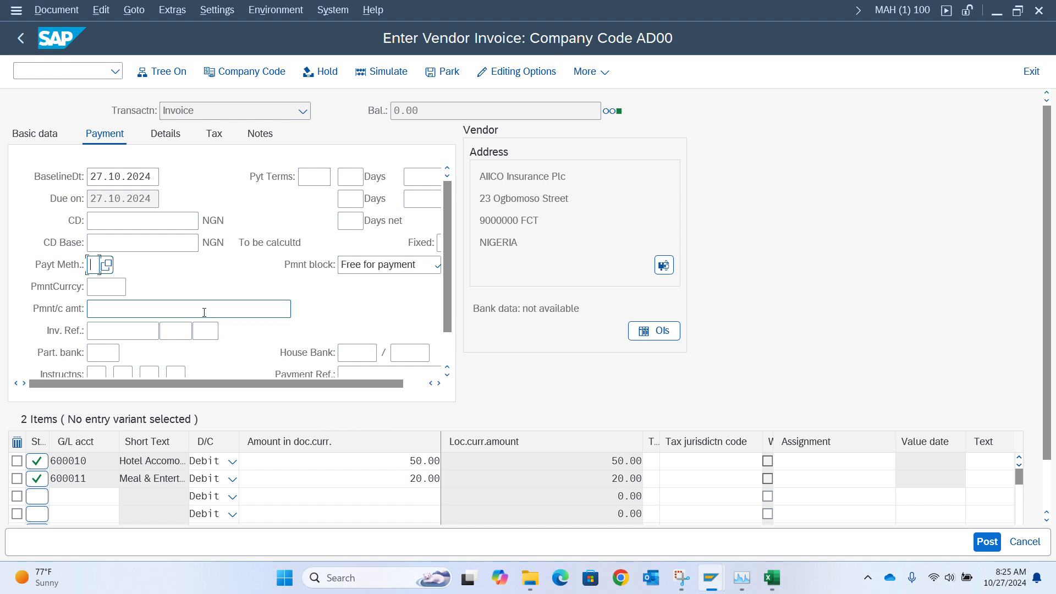
left_click(173, 139)
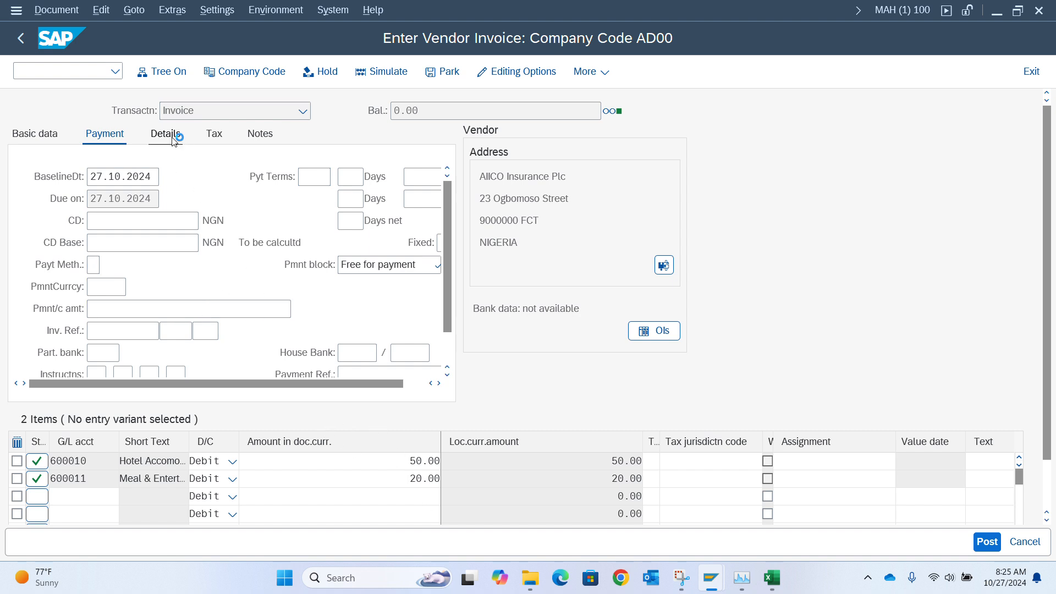
left_click(216, 136)
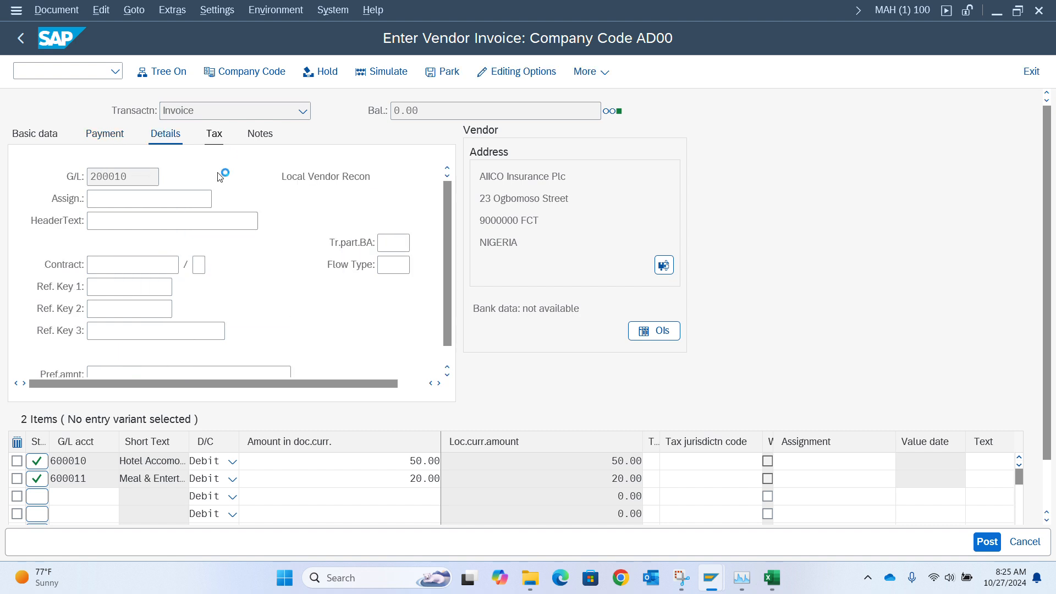
left_click(33, 136)
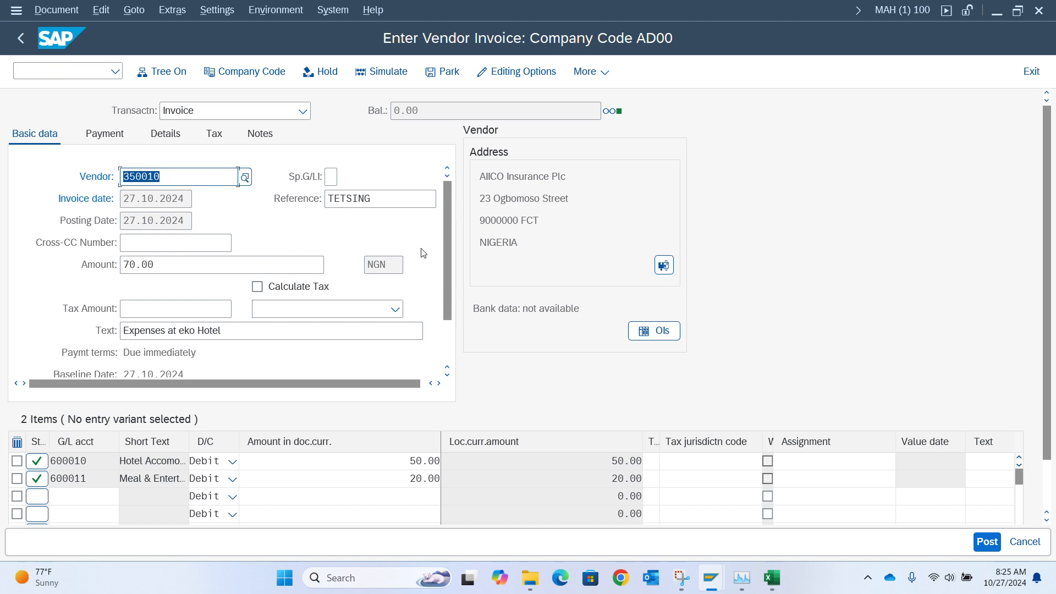
Simulate the vendor invoice, attempt to post it, and go back to the main menu.
left_click(388, 70)
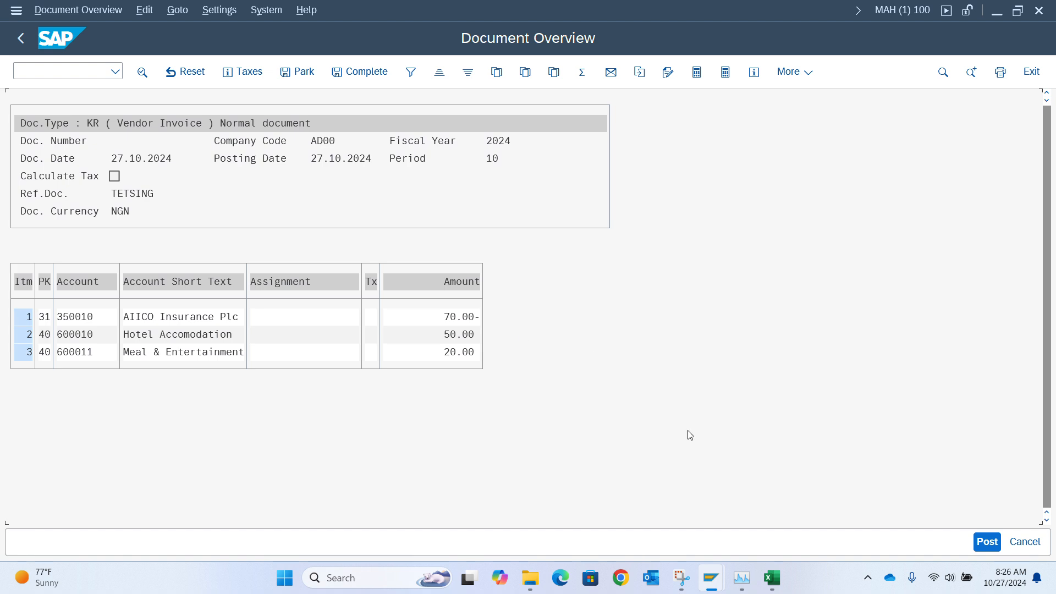
left_click(988, 537)
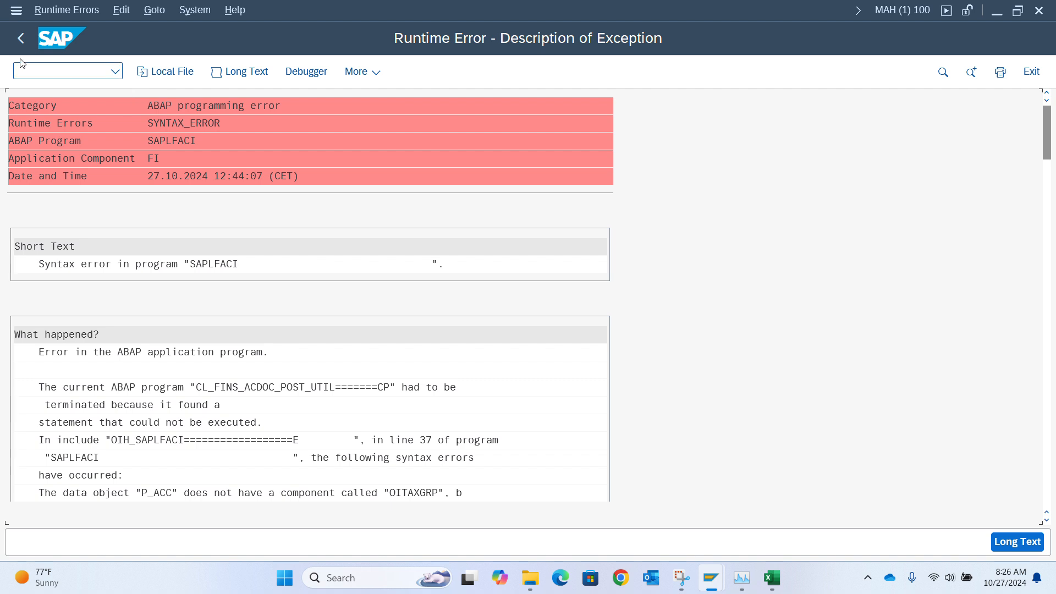
left_click(21, 37)
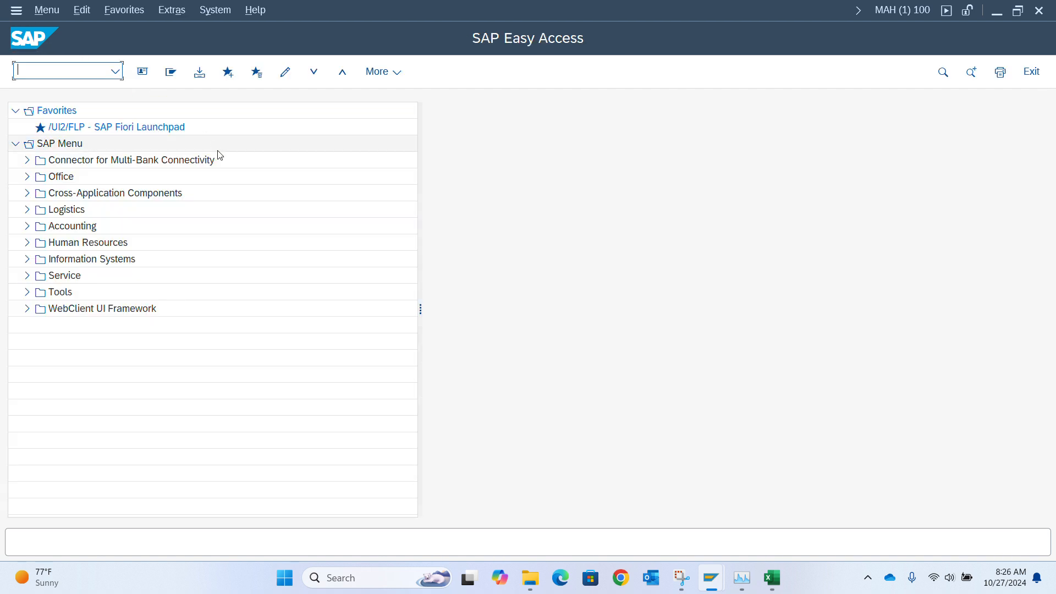